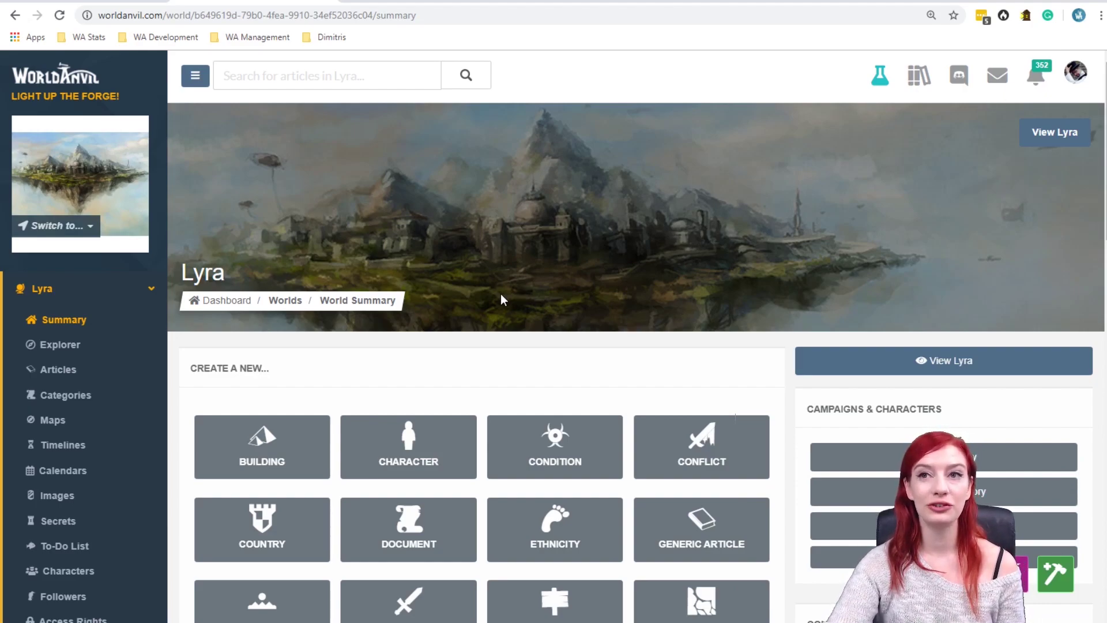
# Create a new character article titled Morn.
pyautogui.click(393, 461)
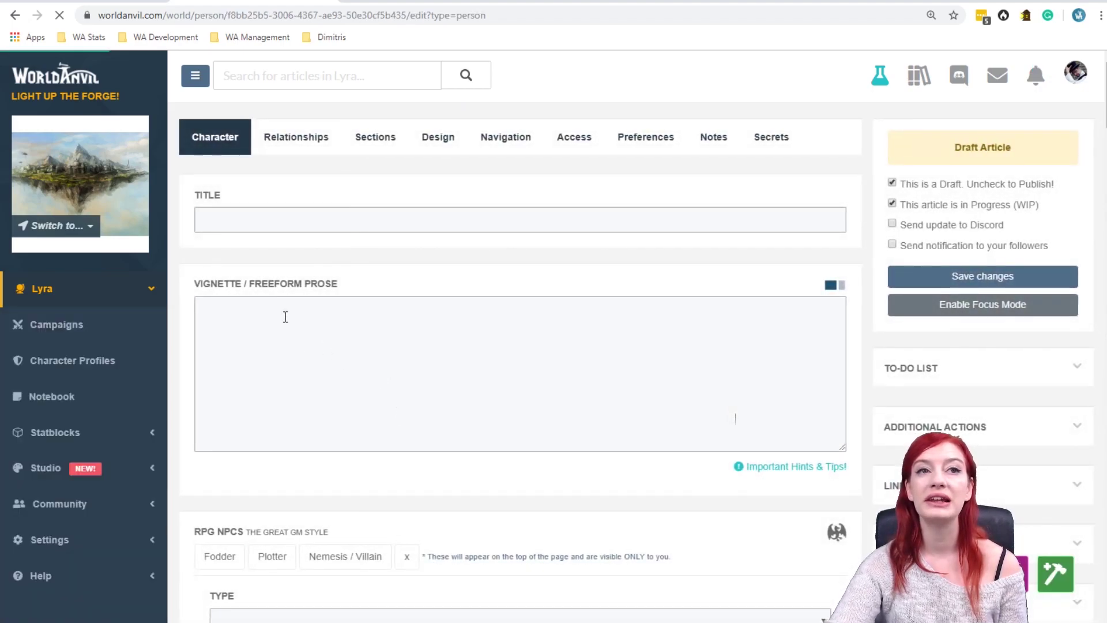
pyautogui.click(272, 216)
pyautogui.write('Mom')
pyautogui.press('Tab')
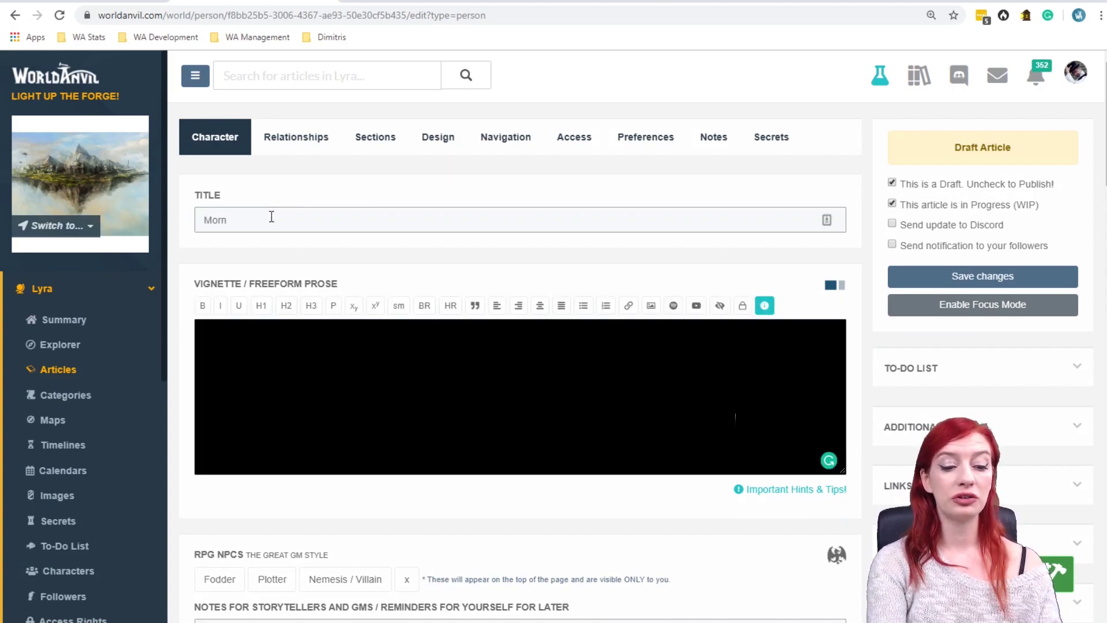
# Write the prose 'Morn is a' followed by a Forest Goblin species mention.
pyautogui.write('Mom is a ')
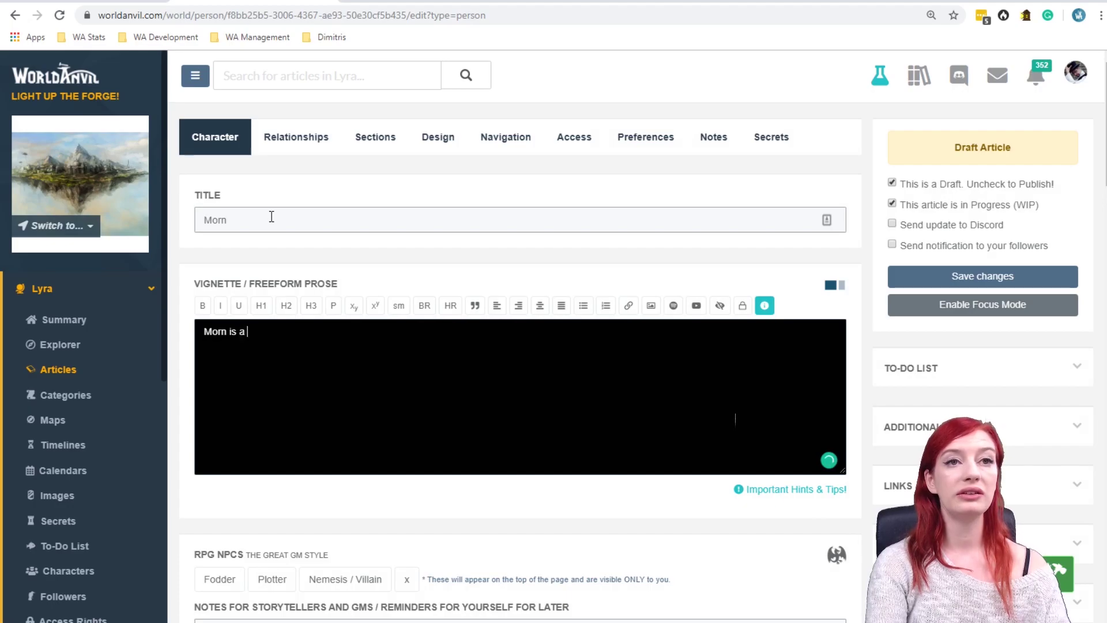
pyautogui.write('@')
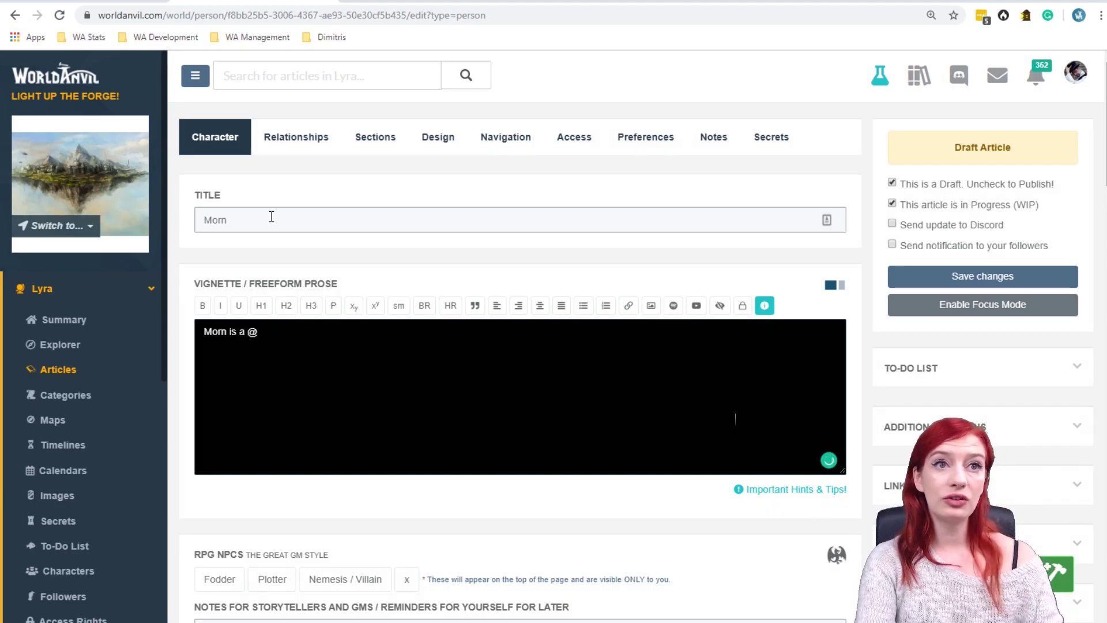
pyautogui.write('fo')
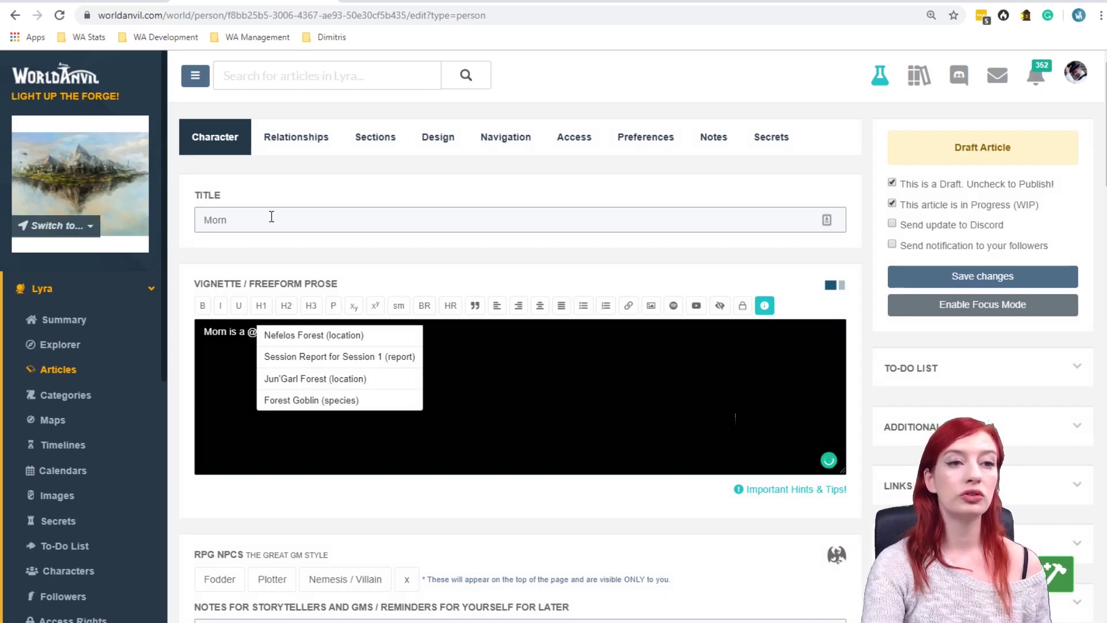
pyautogui.press('BackSpace')
pyautogui.press('BackSpace')
pyautogui.press('BackSpace')
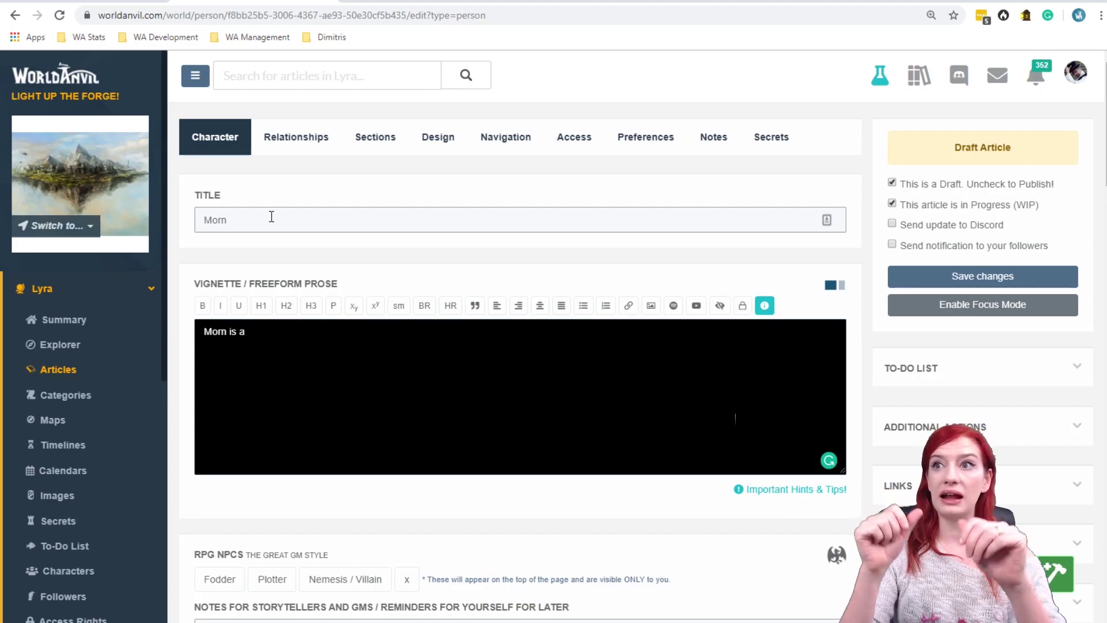
pyautogui.write('@')
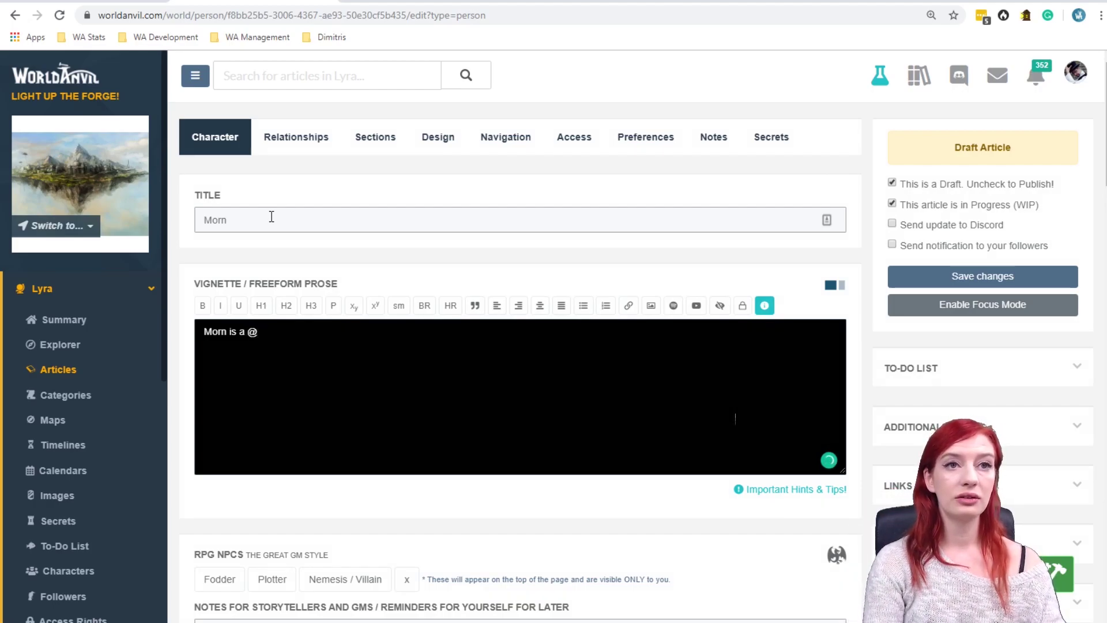
pyautogui.write('Fo')
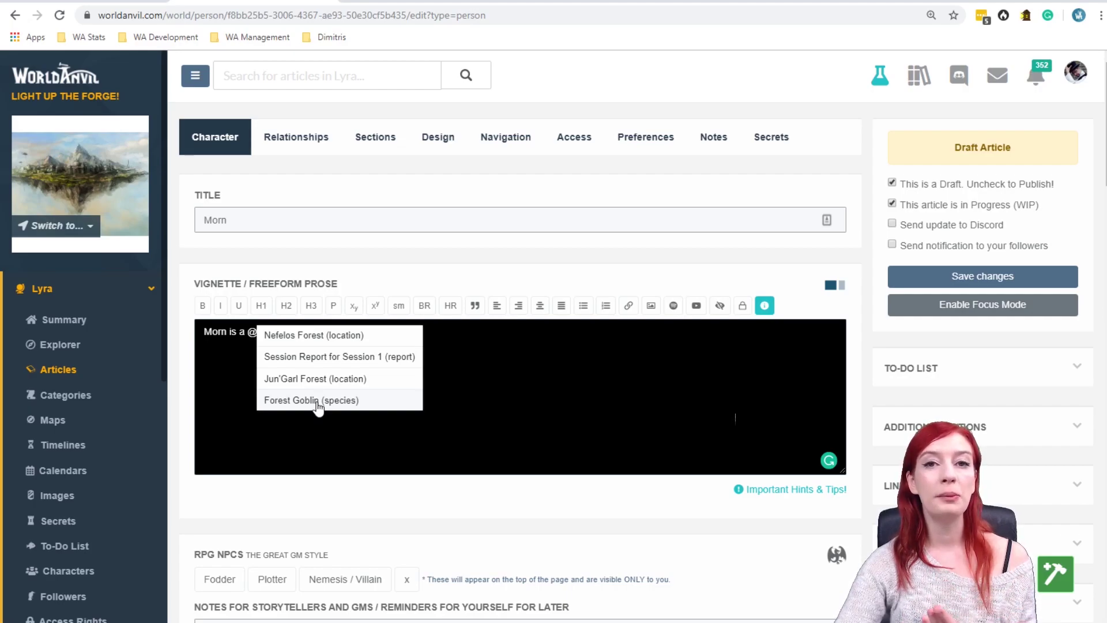
pyautogui.click(319, 403)
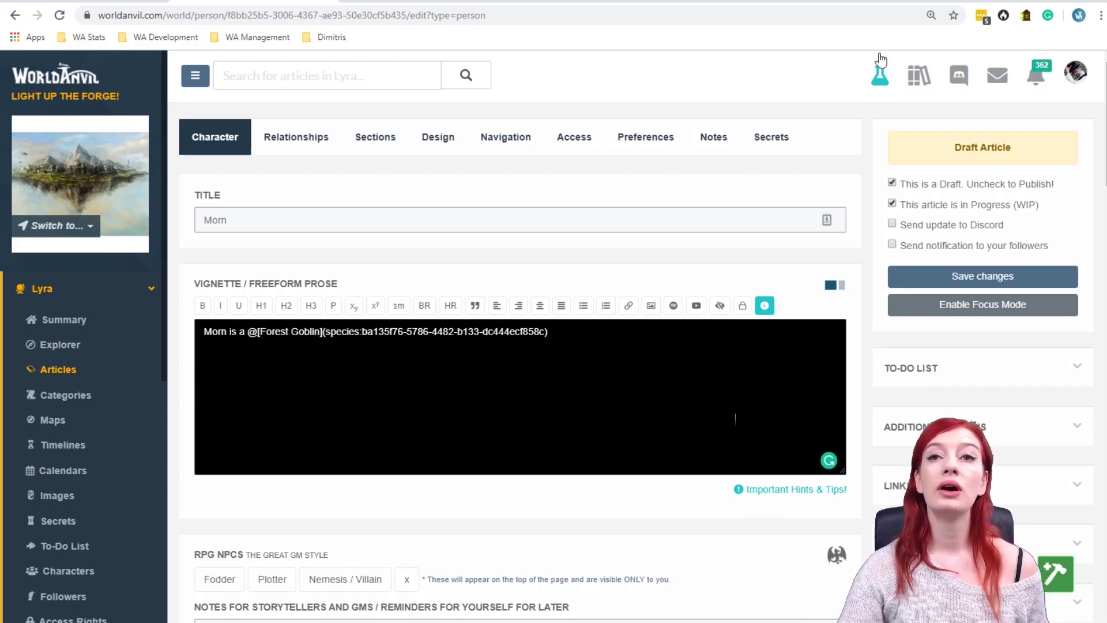
# Clear the draft flag on Morn and save the article.
pyautogui.click(893, 184)
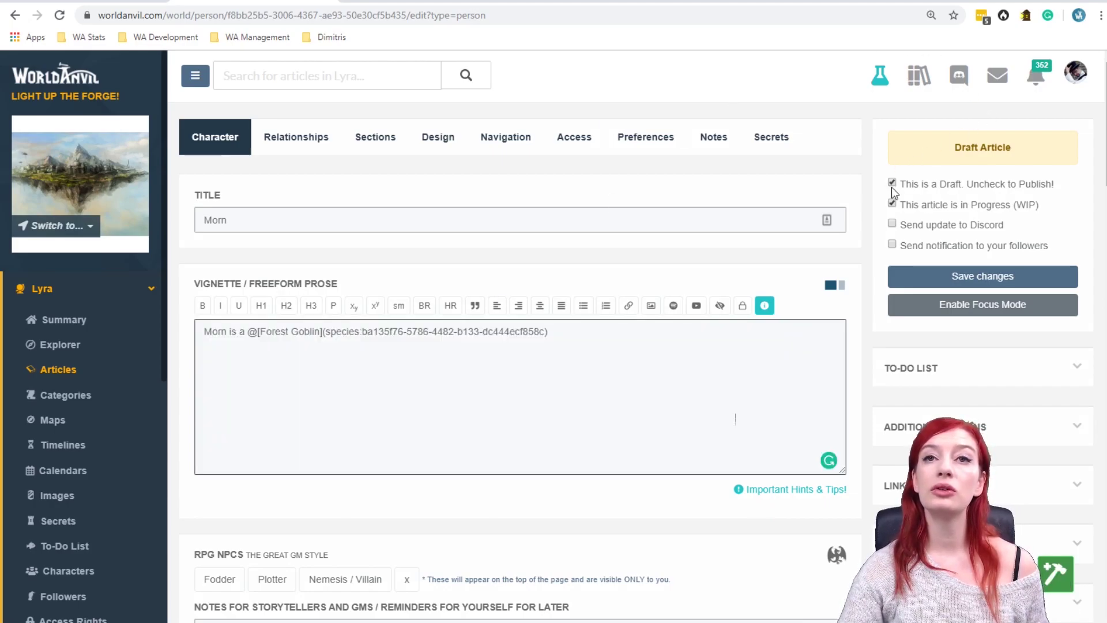
pyautogui.click(972, 277)
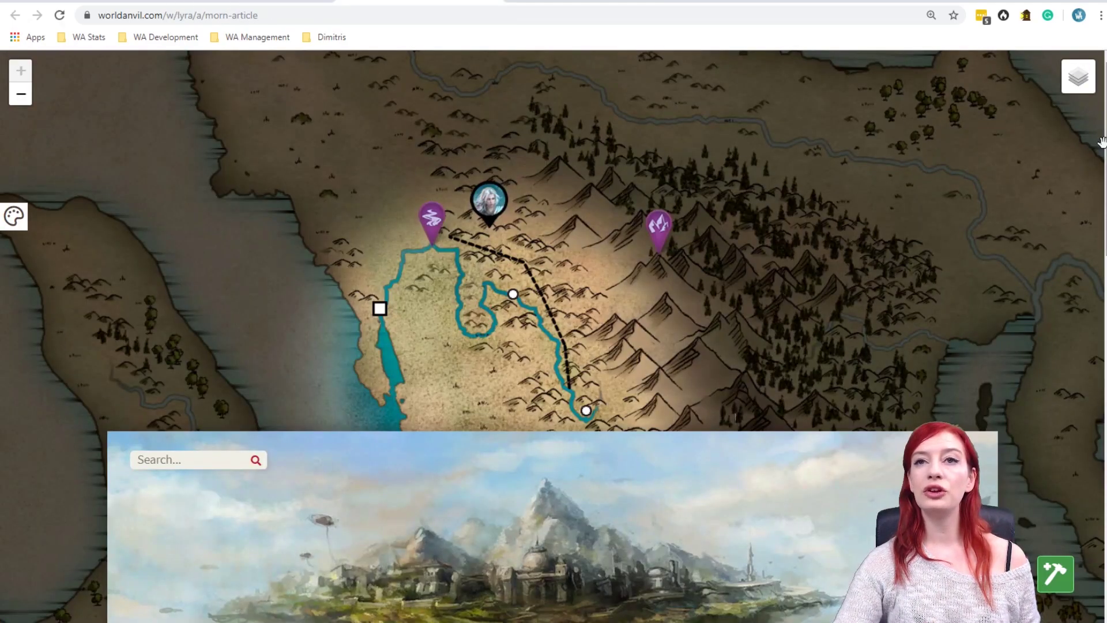
pyautogui.scroll(-5, 876, 281)
pyautogui.scroll(-4, 967, 276)
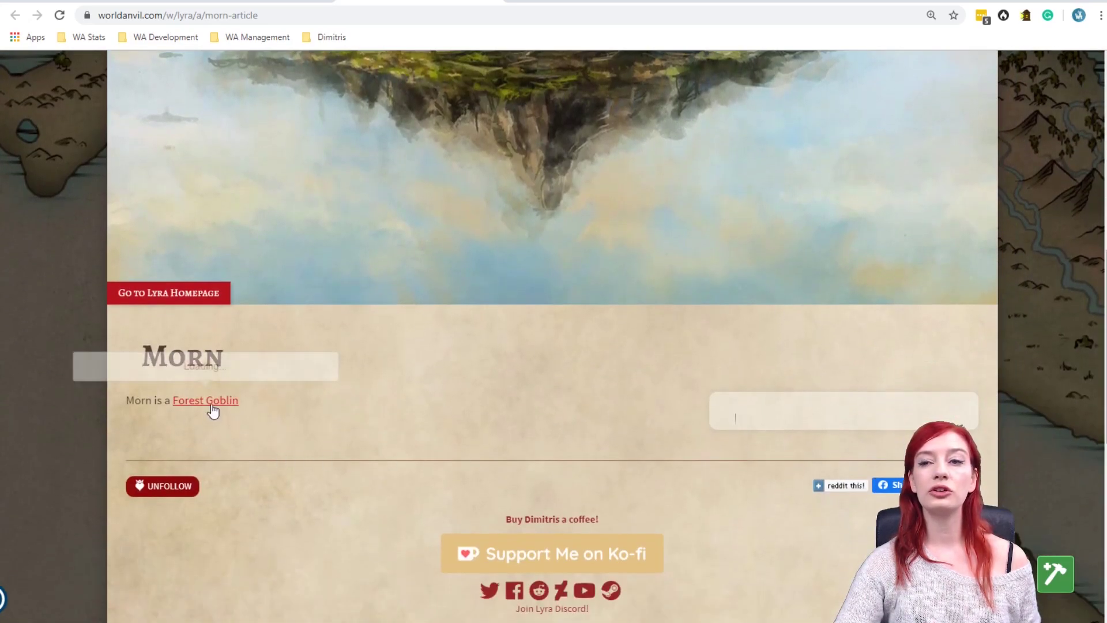
# Open the Forest Goblin species article through its mention link in Morn's prose.
pyautogui.moveTo(210, 405)
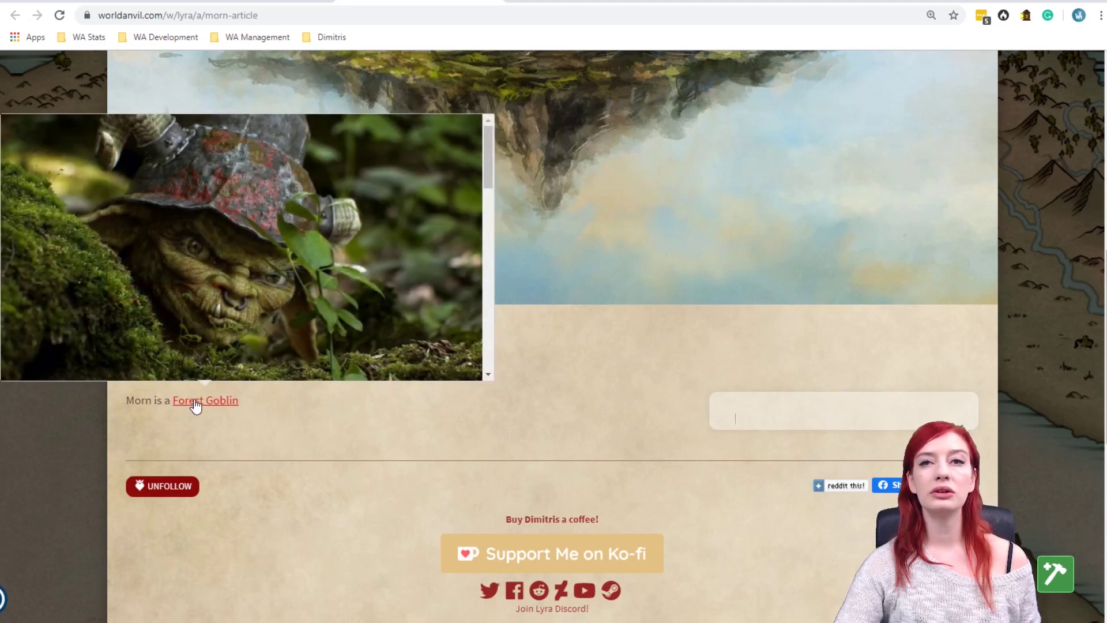
pyautogui.moveTo(481, 140); pyautogui.dragTo(496, 283)
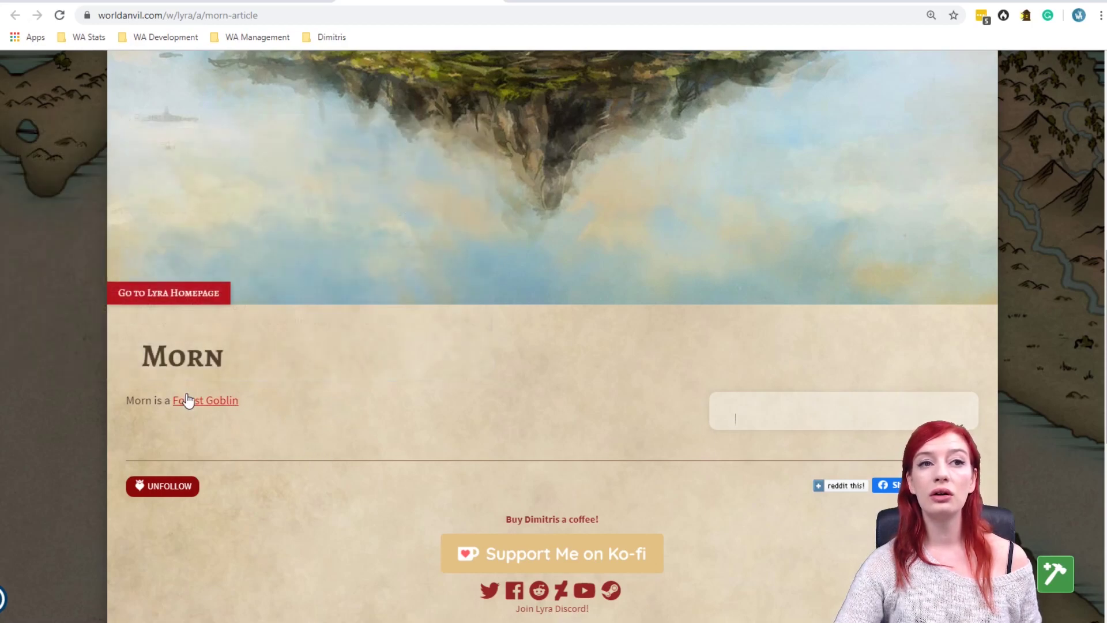
pyautogui.click(194, 403)
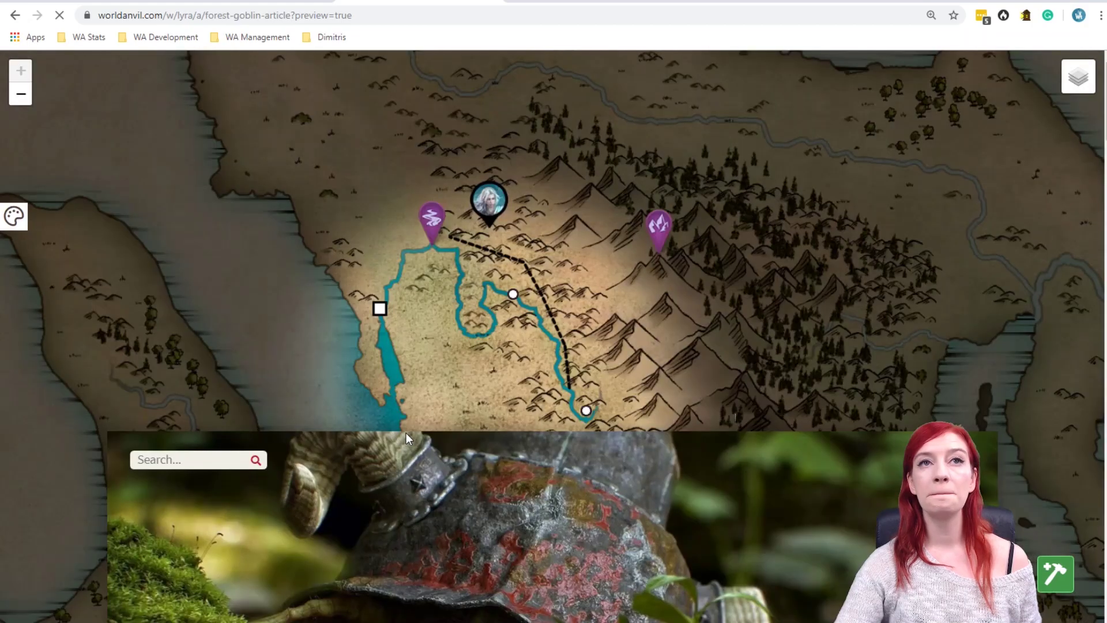
pyautogui.scroll(-3, 735, 417)
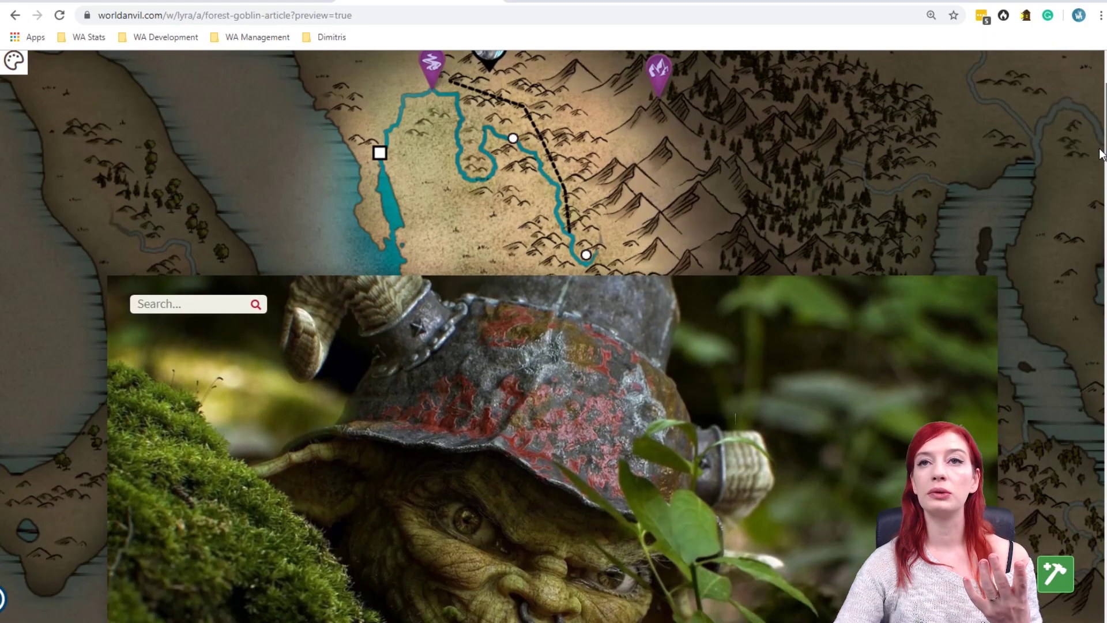
pyautogui.scroll(-8, 735, 416)
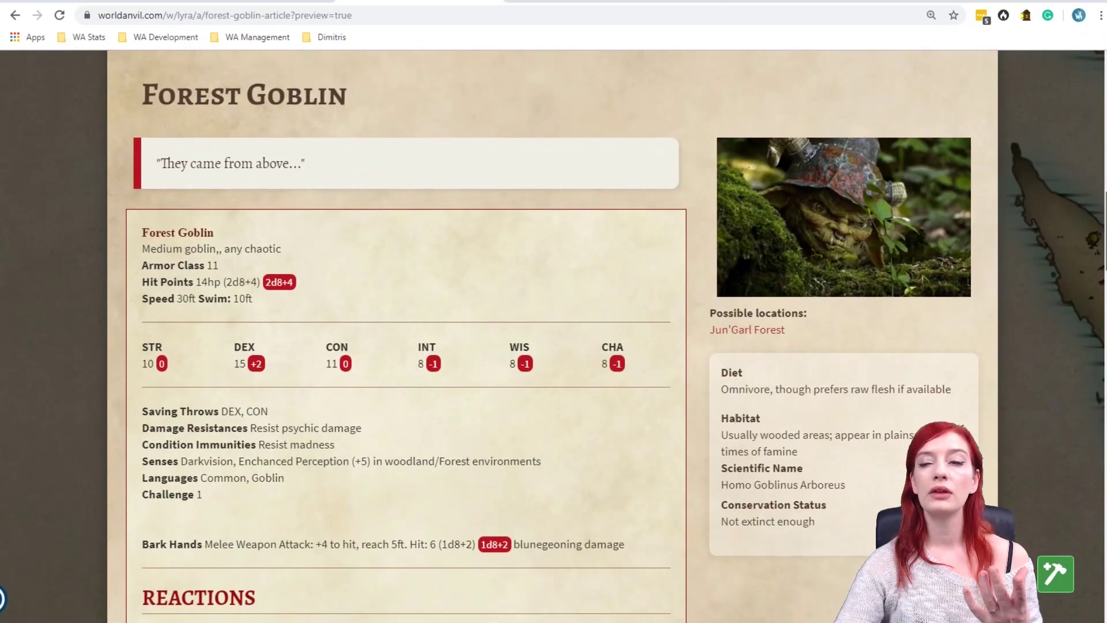
pyautogui.scroll(10, 735, 416)
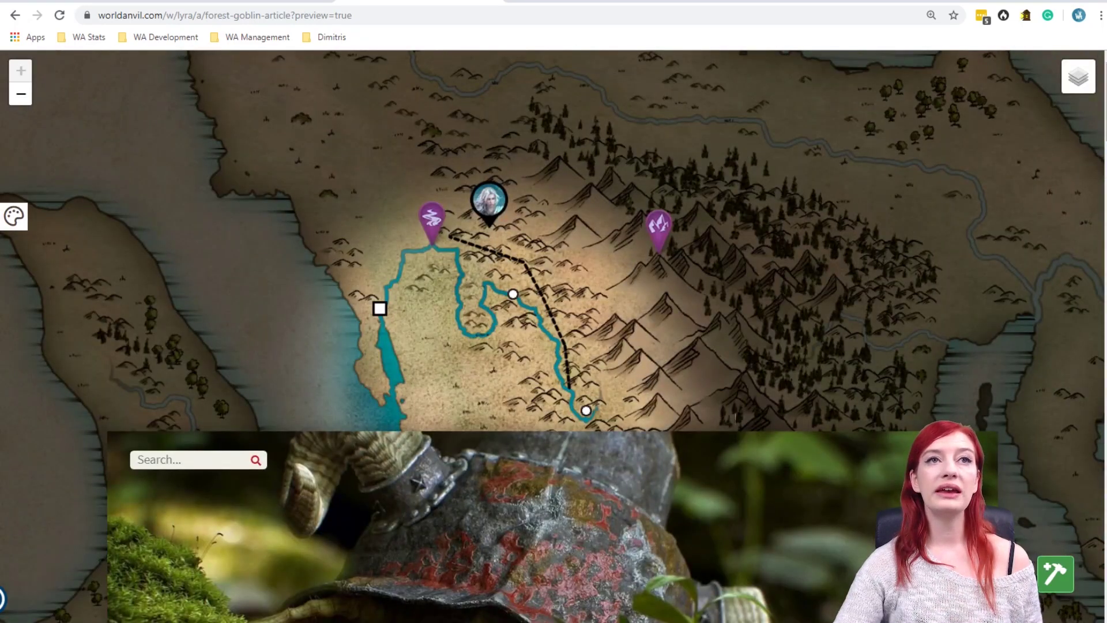
# Back in Morn's editor, replace the Forest Goblin link text with 'small green snot-coloured humanoid'.
pyautogui.hotkey('alt', 'Left')
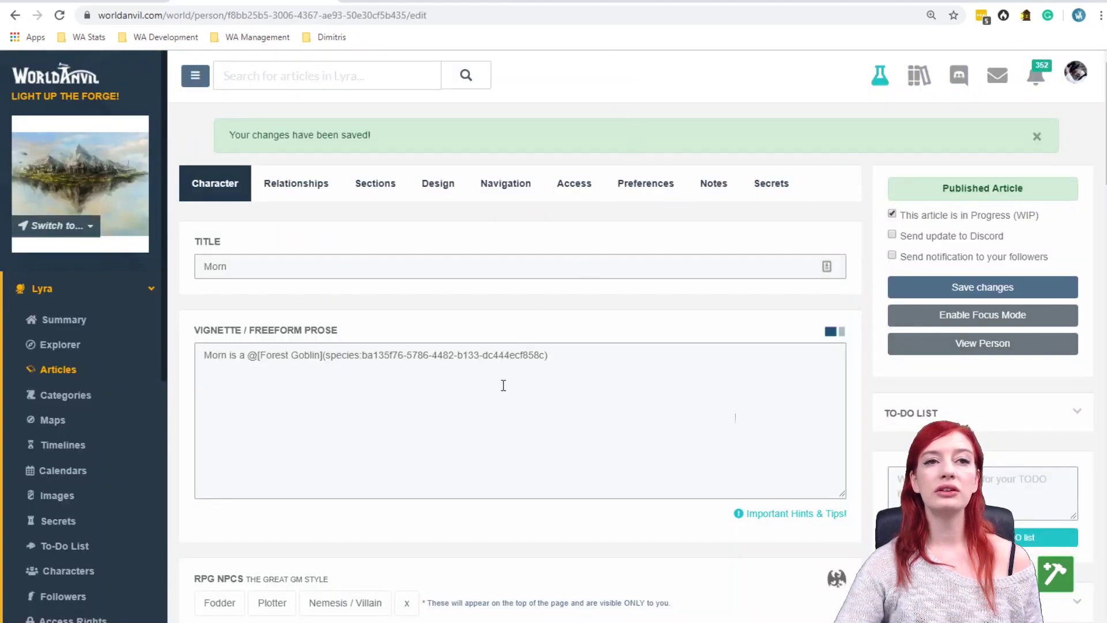
pyautogui.click(281, 354)
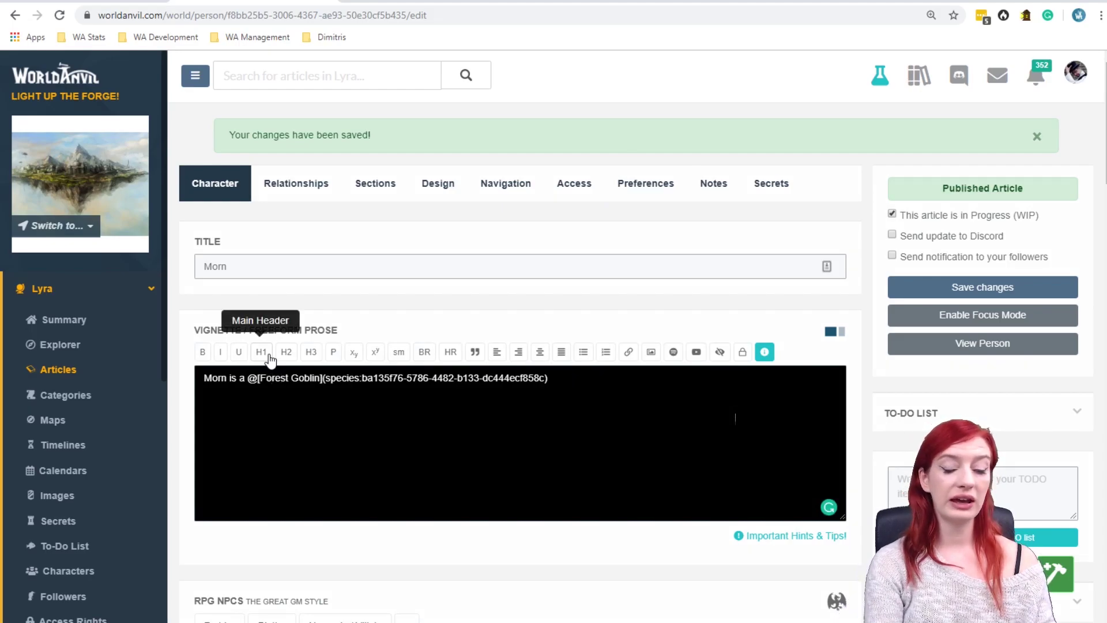
pyautogui.hotkey('shift', 'Right')
pyautogui.hotkey('shift', 'Right')
pyautogui.hotkey('shift', 'Right')
pyautogui.hotkey('shift', 'Right')
pyautogui.hotkey('shift', 'Right')
pyautogui.hotkey('shift', 'Right')
pyautogui.hotkey('shift', 'Right')
pyautogui.hotkey('shift', 'Right')
pyautogui.hotkey('shift', 'Right')
pyautogui.hotkey('shift', 'Right')
pyautogui.hotkey('shift', 'Right')
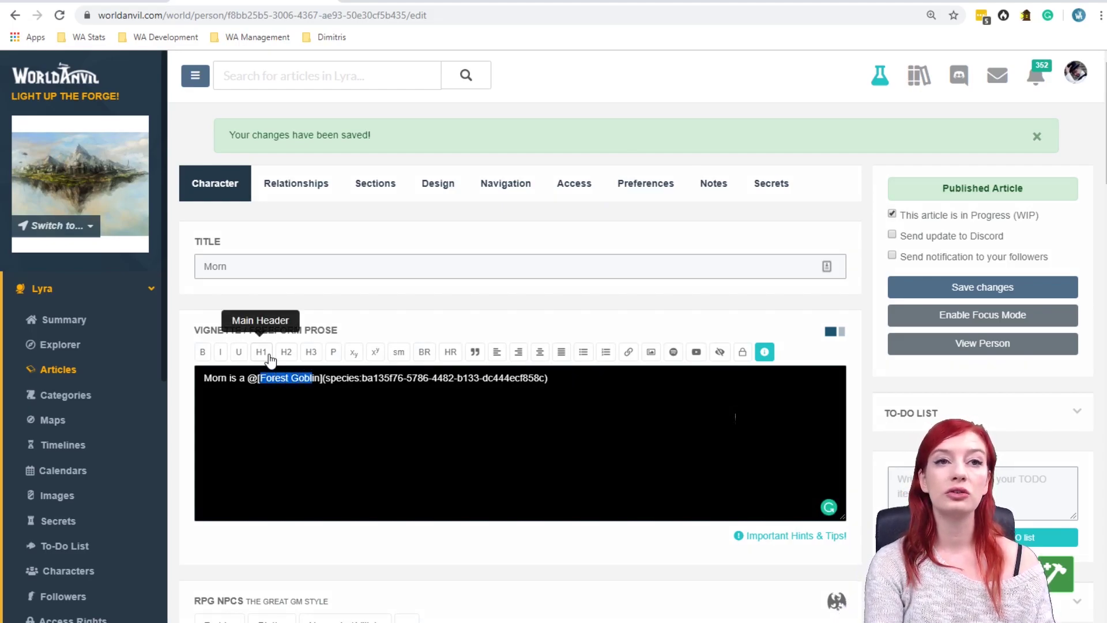
pyautogui.hotkey('shift', 'Right')
pyautogui.hotkey('shift', 'Right')
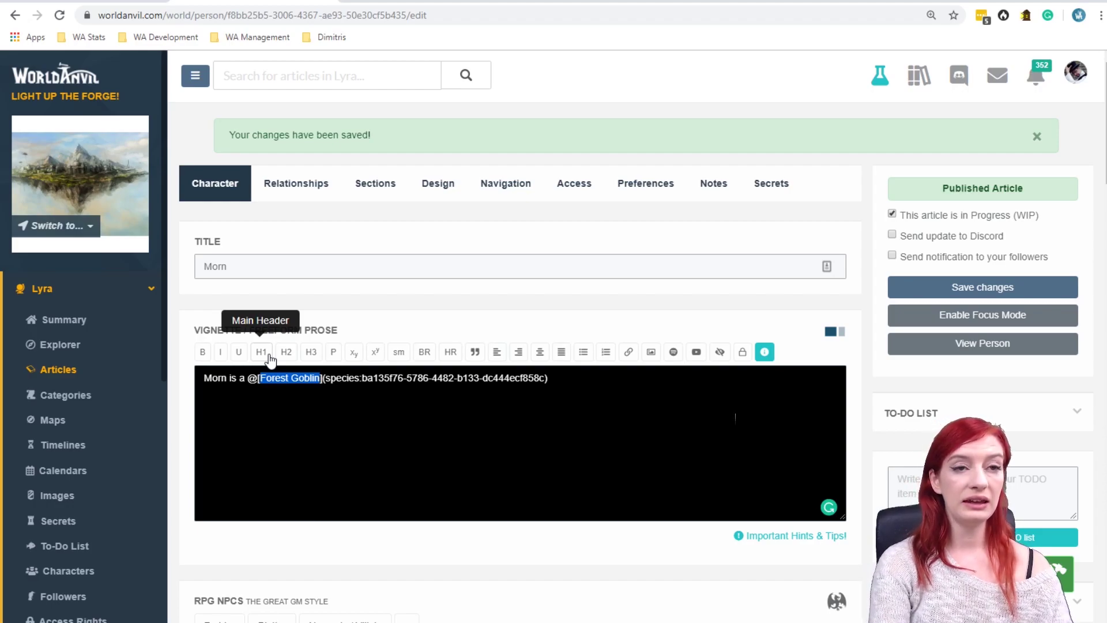
pyautogui.write('small gree')
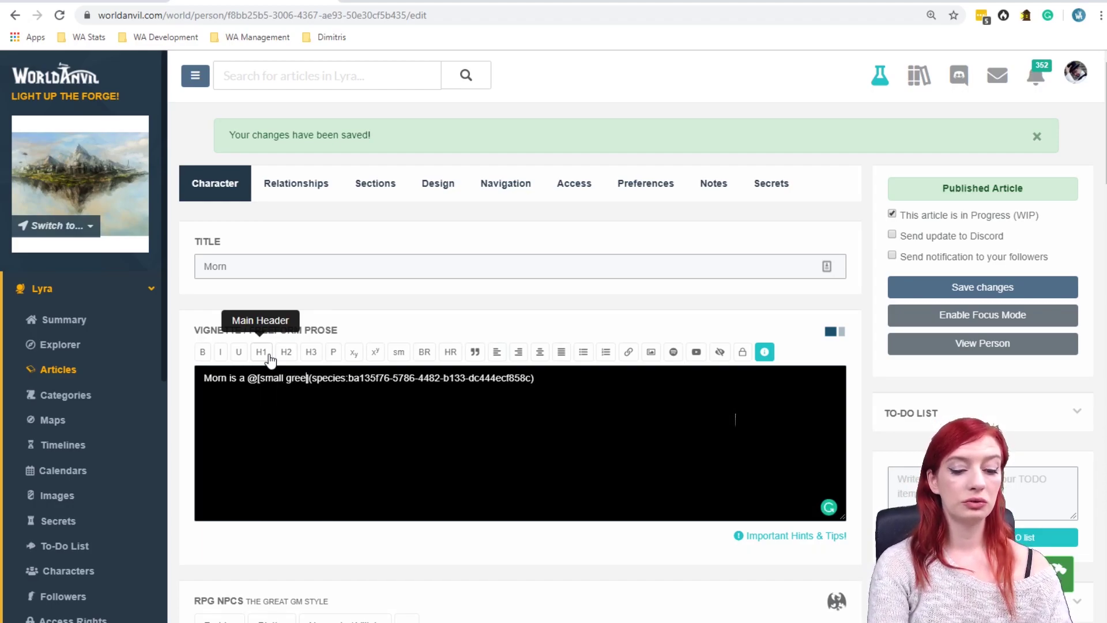
pyautogui.write('n ')
pyautogui.write('snot-coloured ')
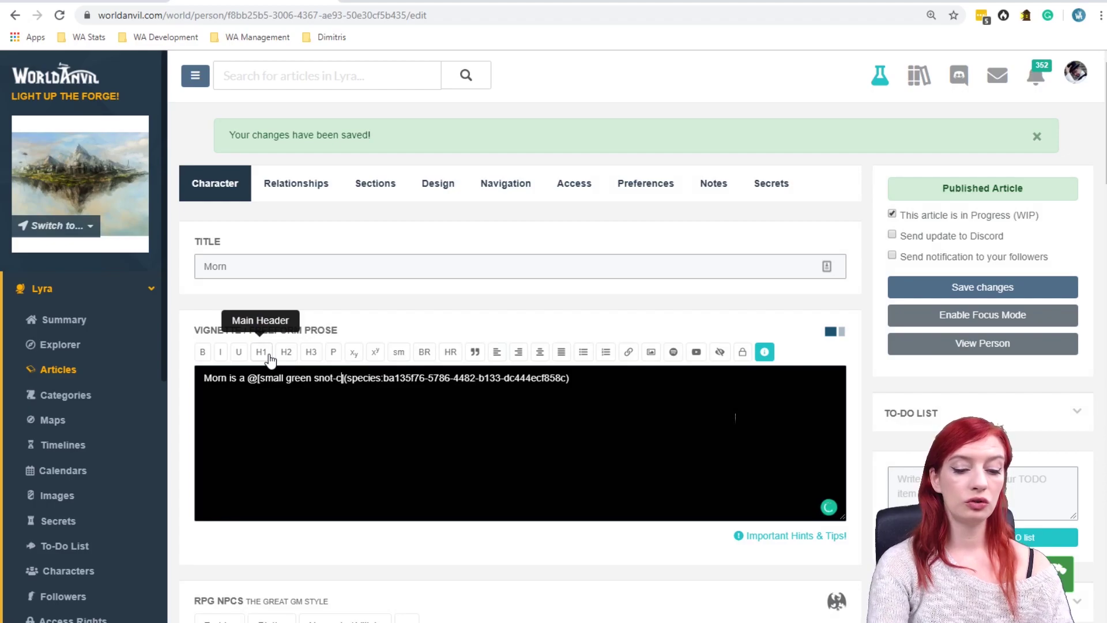
pyautogui.write('humanoid')
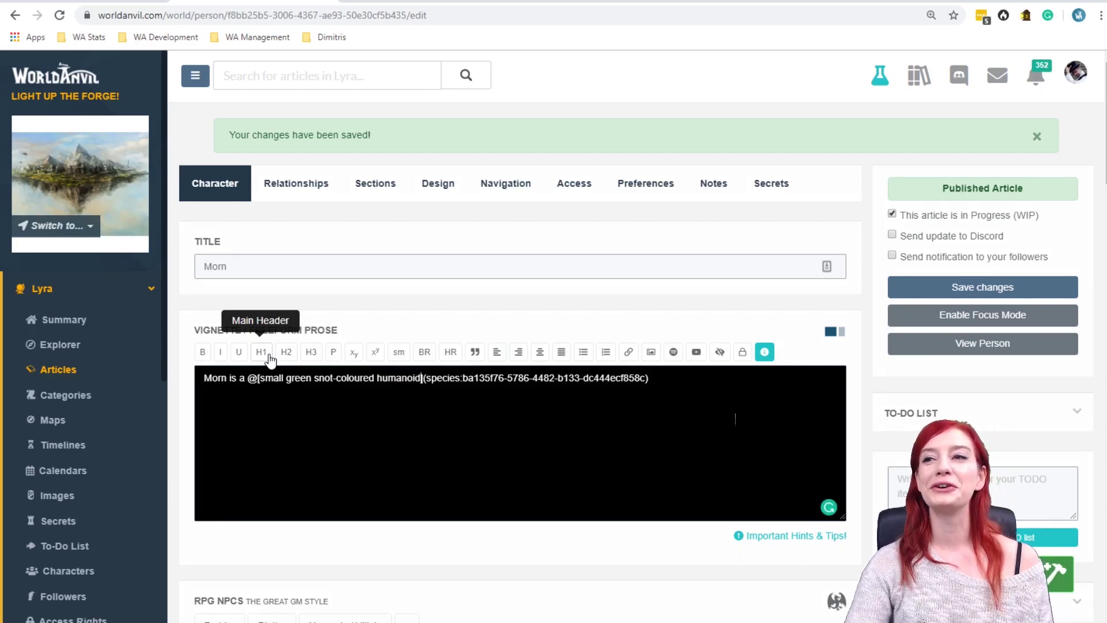
pyautogui.click(935, 296)
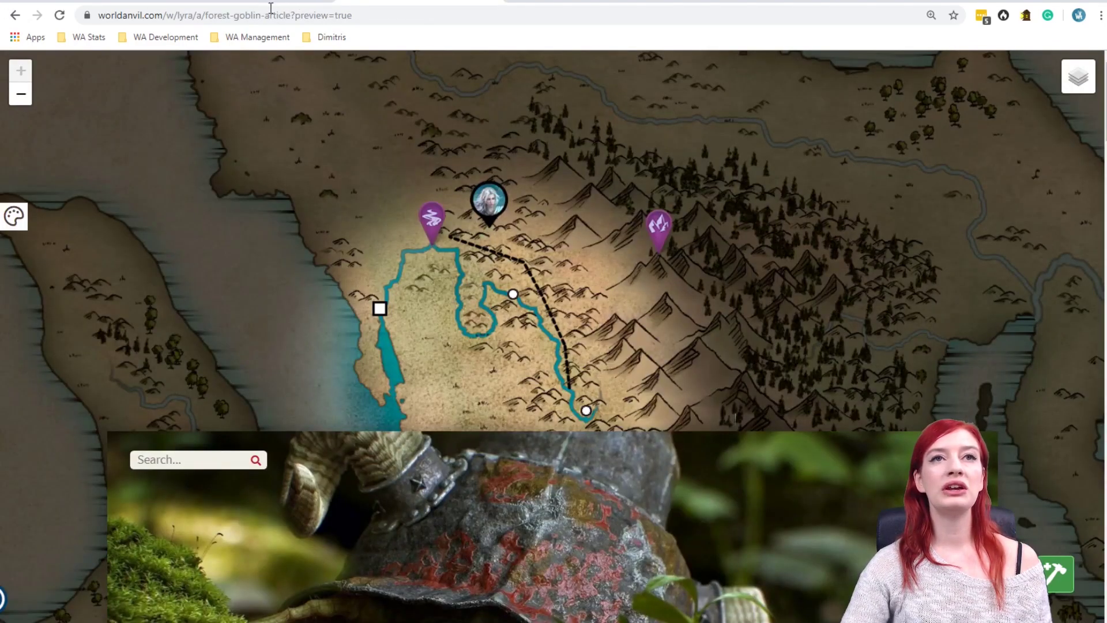
pyautogui.hotkey('alt', 'Left')
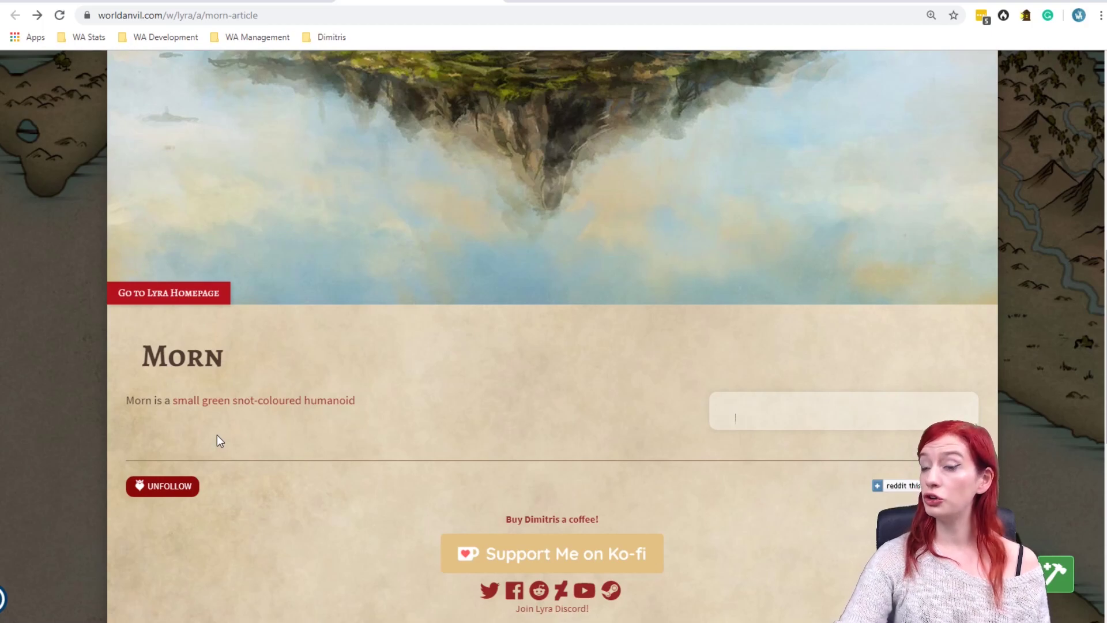
pyautogui.moveTo(247, 400)
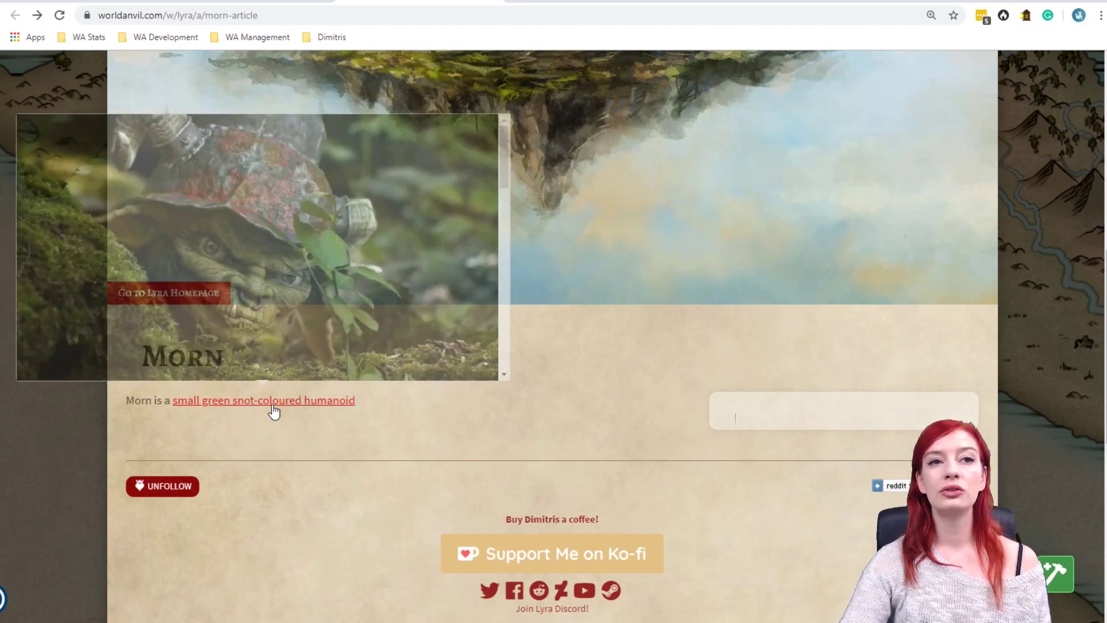
pyautogui.moveTo(499, 148); pyautogui.dragTo(505, 246)
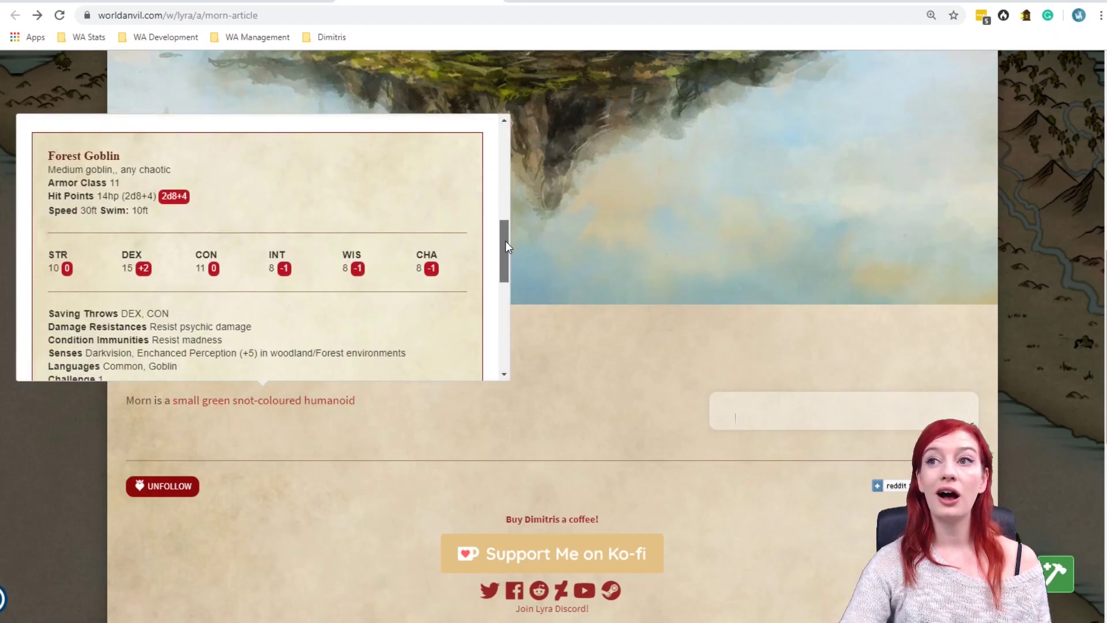
pyautogui.click(305, 404)
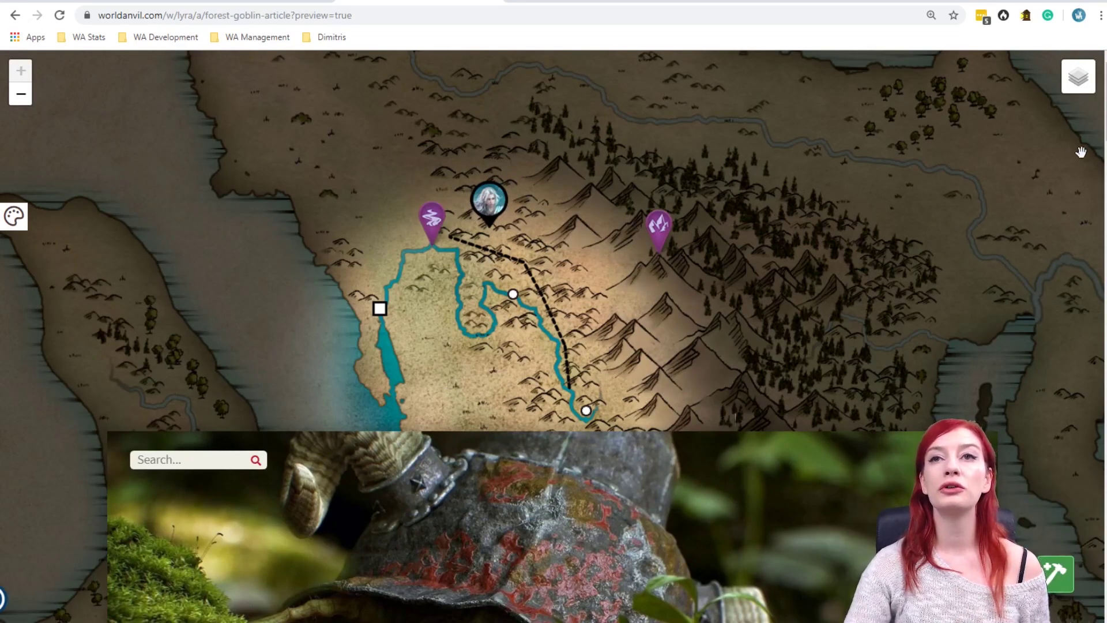
pyautogui.scroll(-14, 1093, 150)
pyautogui.scroll(-1, 735, 416)
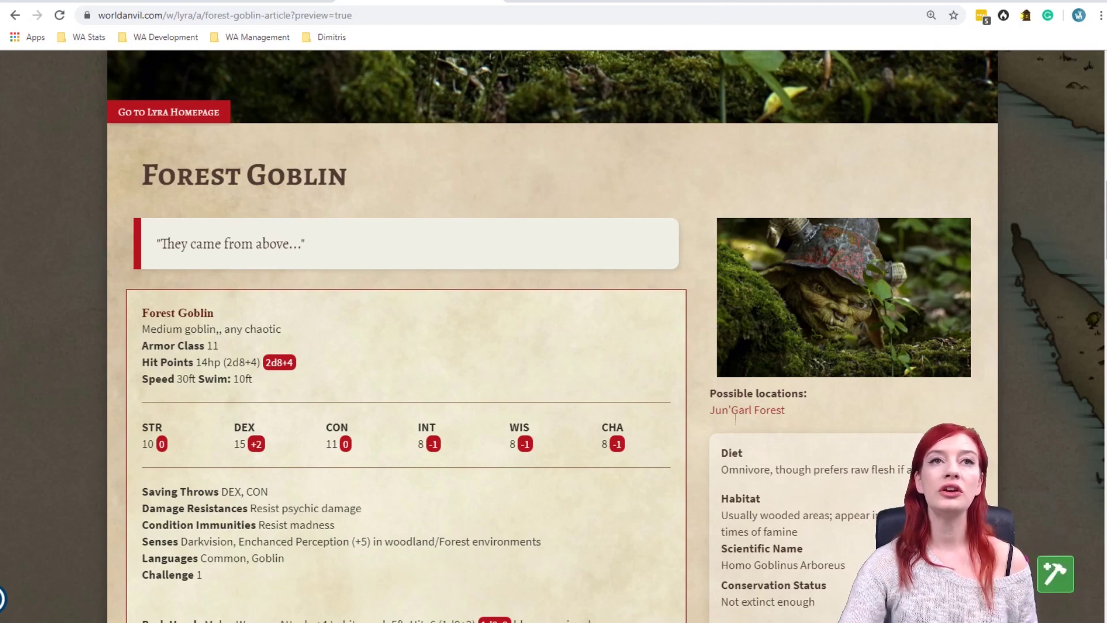
pyautogui.click(242, 3)
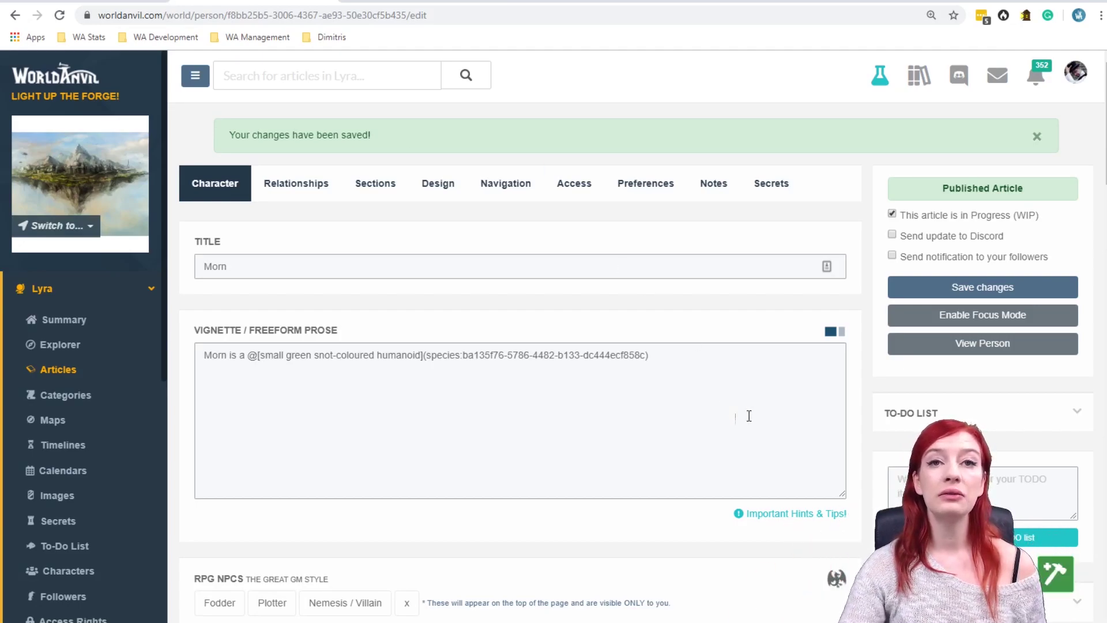
pyautogui.click(692, 349)
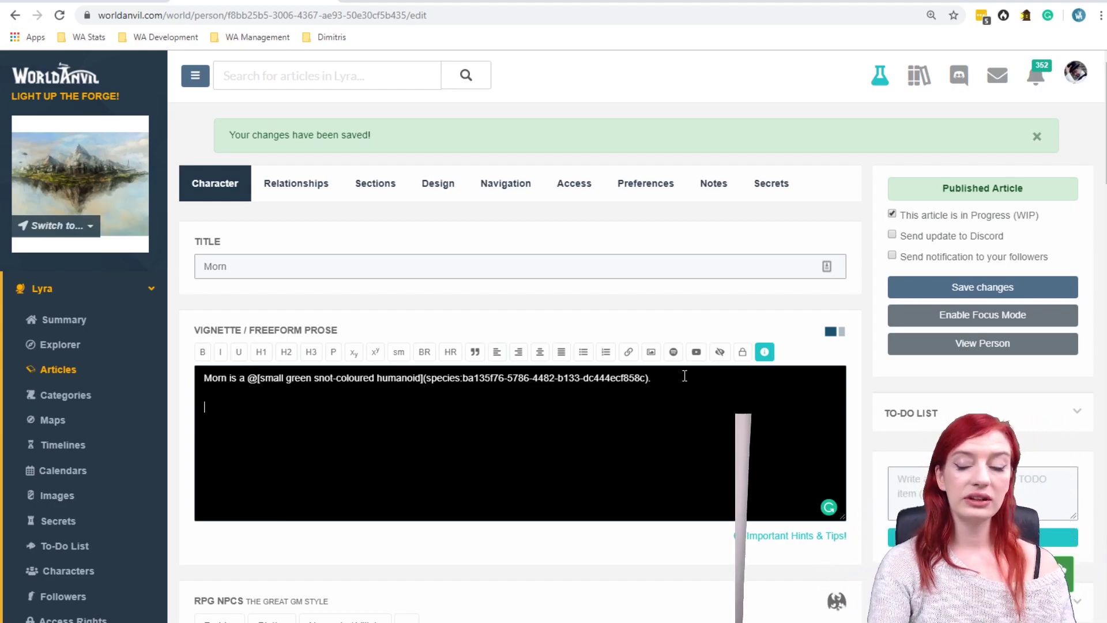
pyautogui.press('Return')
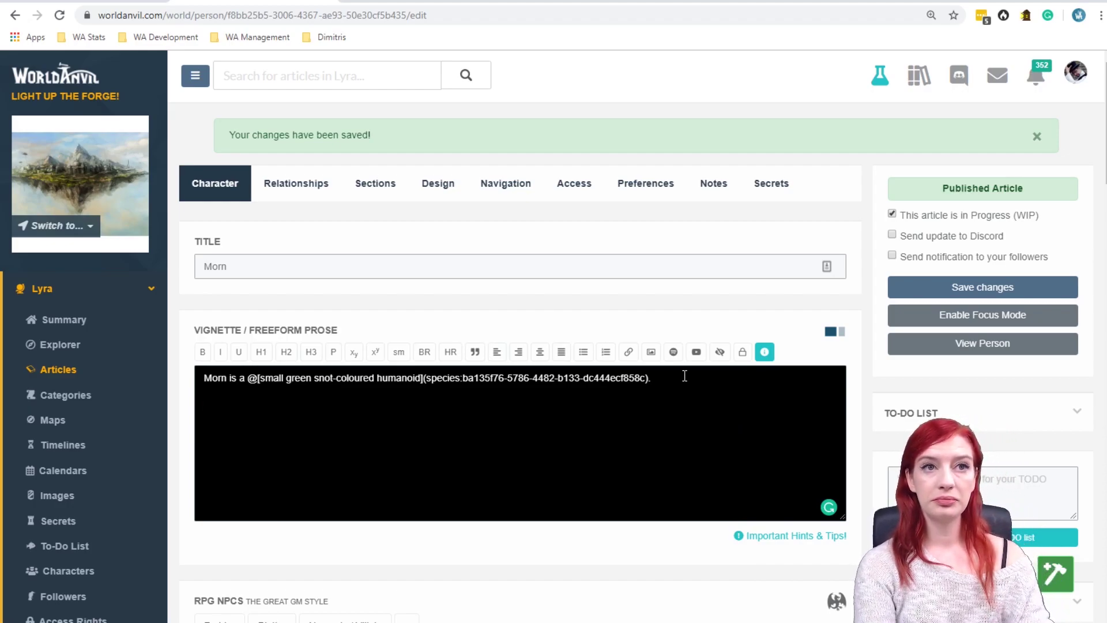
pyautogui.press('Return')
pyautogui.press('Return')
pyautogui.write('Mo')
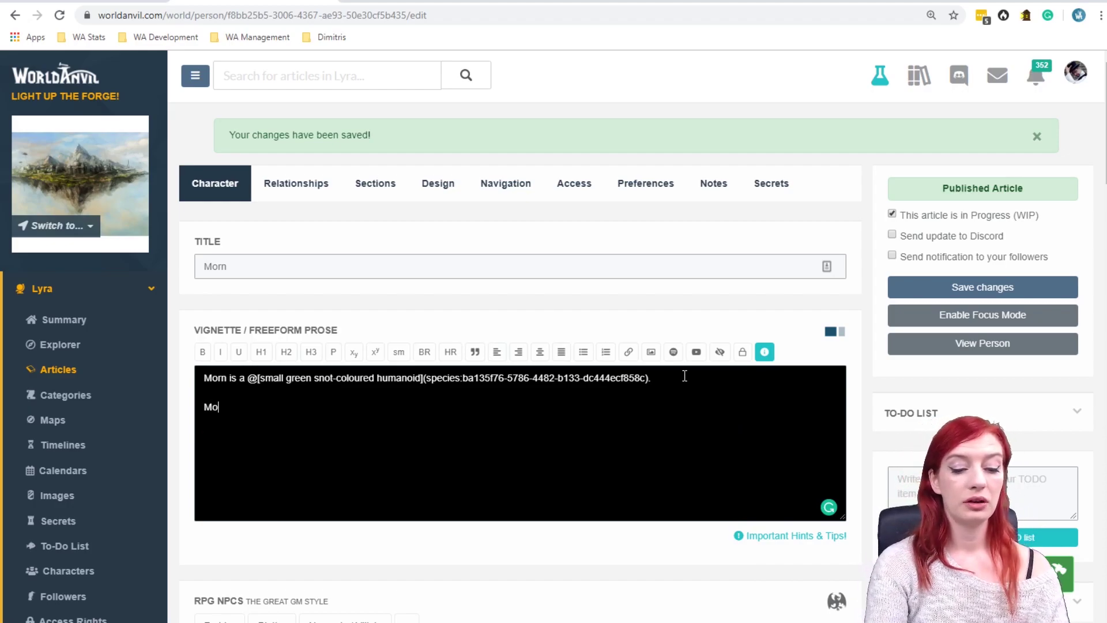
pyautogui.write("rn's best fri")
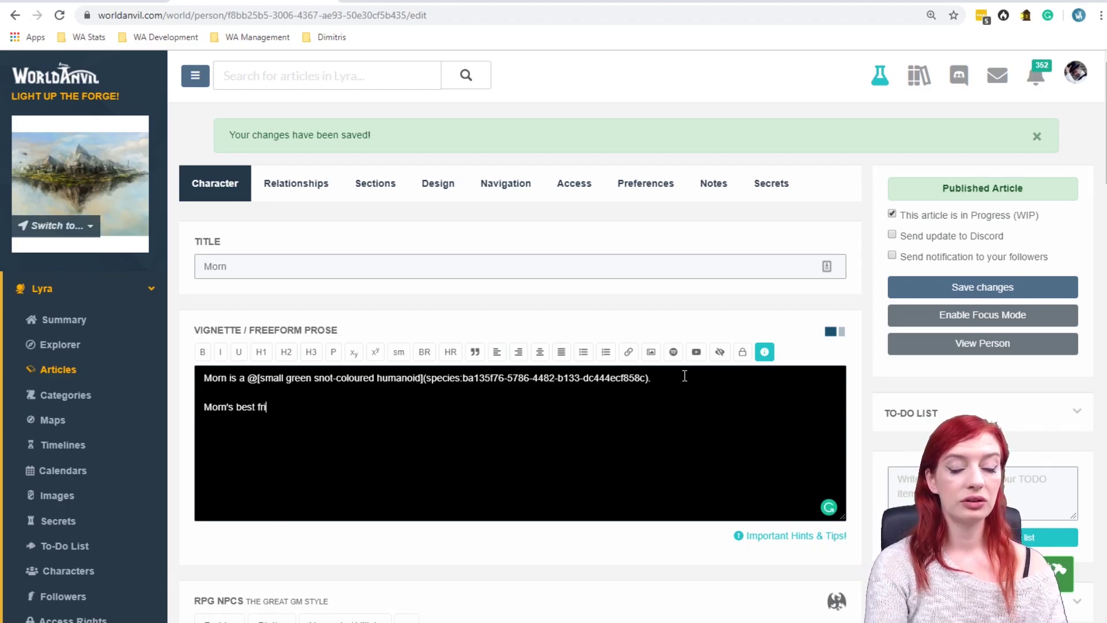
pyautogui.write('end is called ')
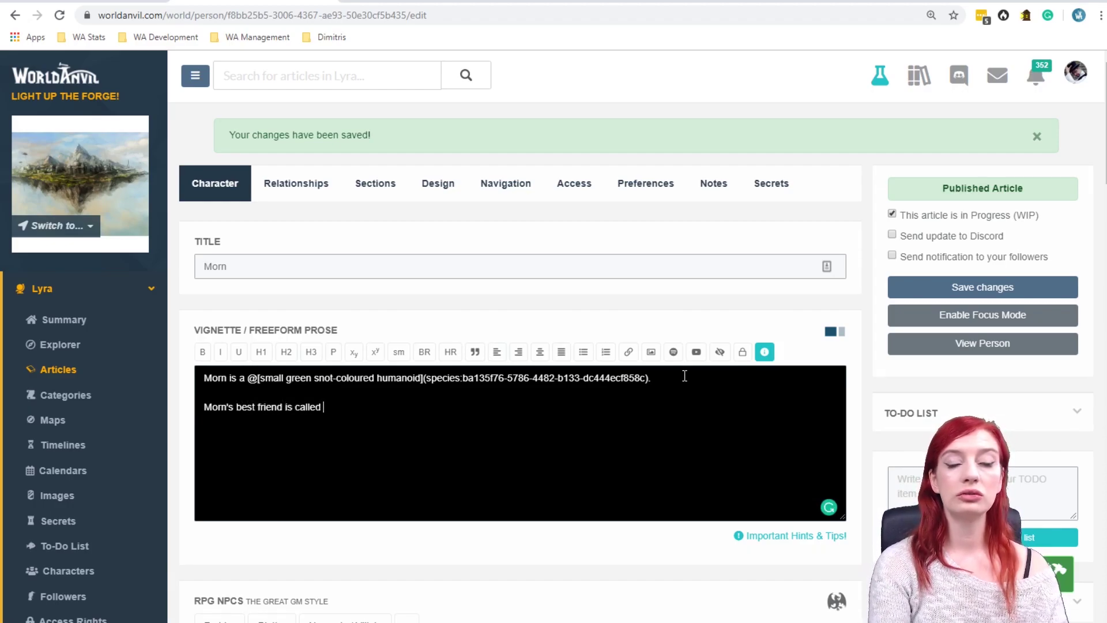
pyautogui.write('Sticky')
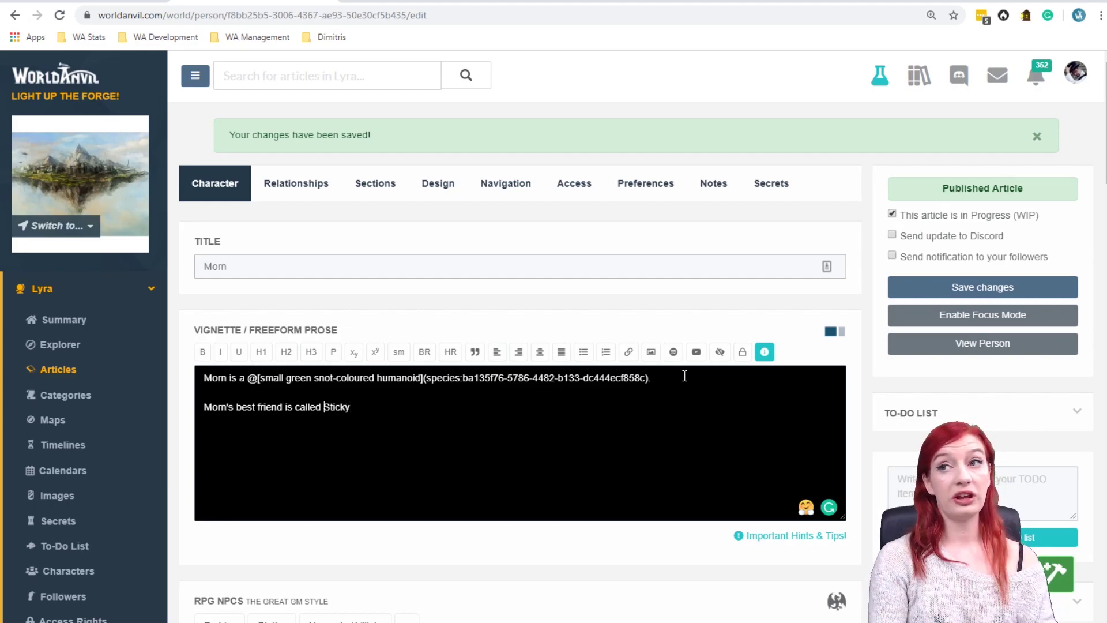
pyautogui.write('@')
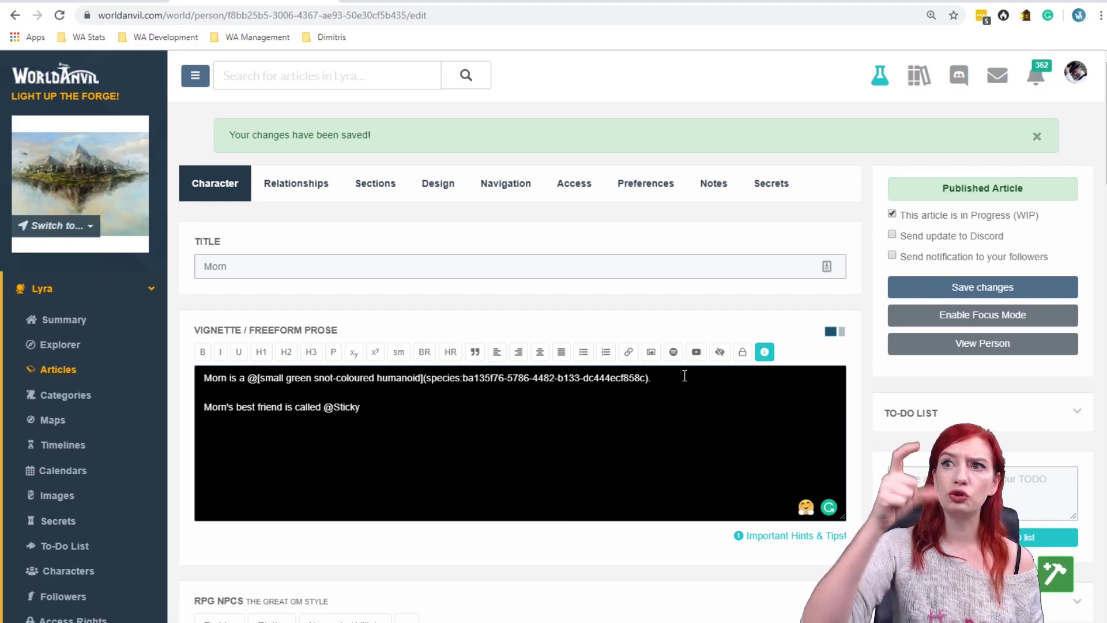
pyautogui.write('(character)')
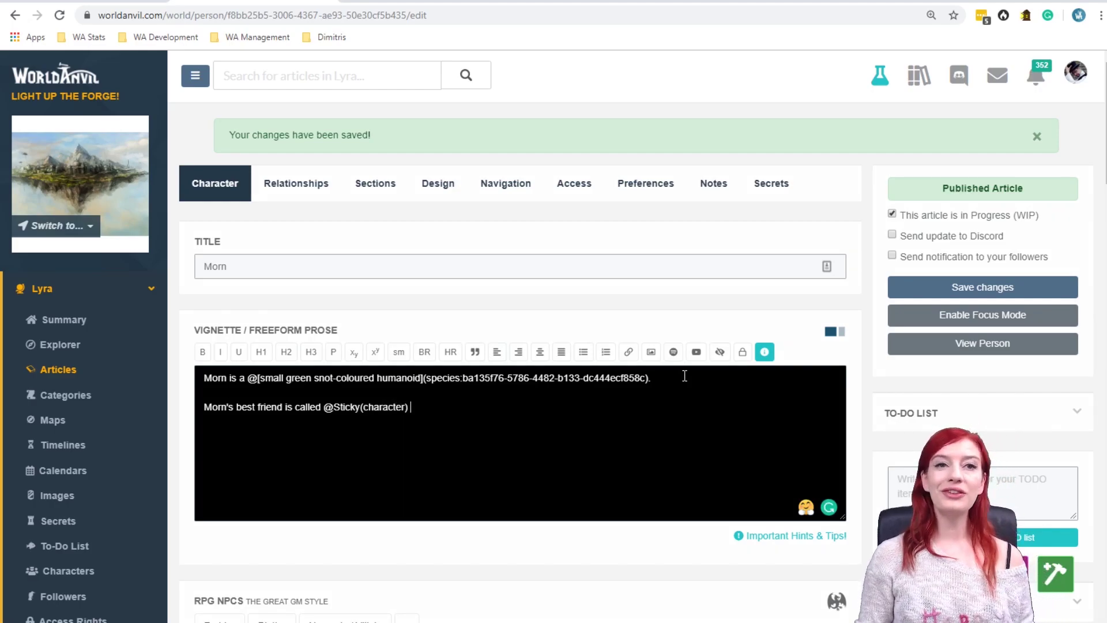
pyautogui.click(326, 407)
pyautogui.doubleClick(350, 408)
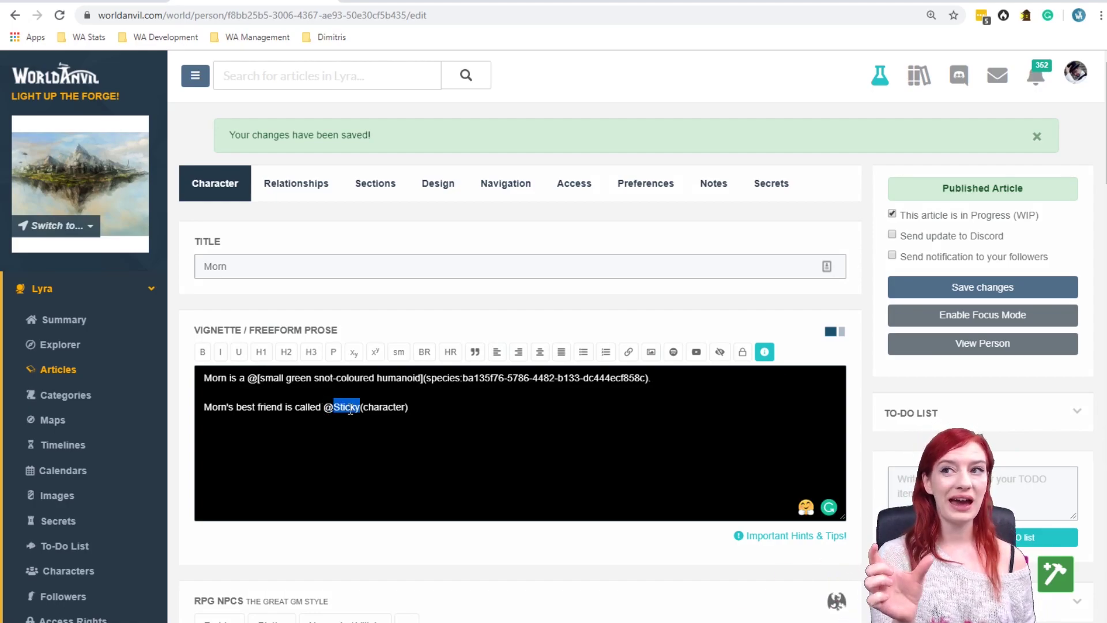
pyautogui.doubleClick(379, 405)
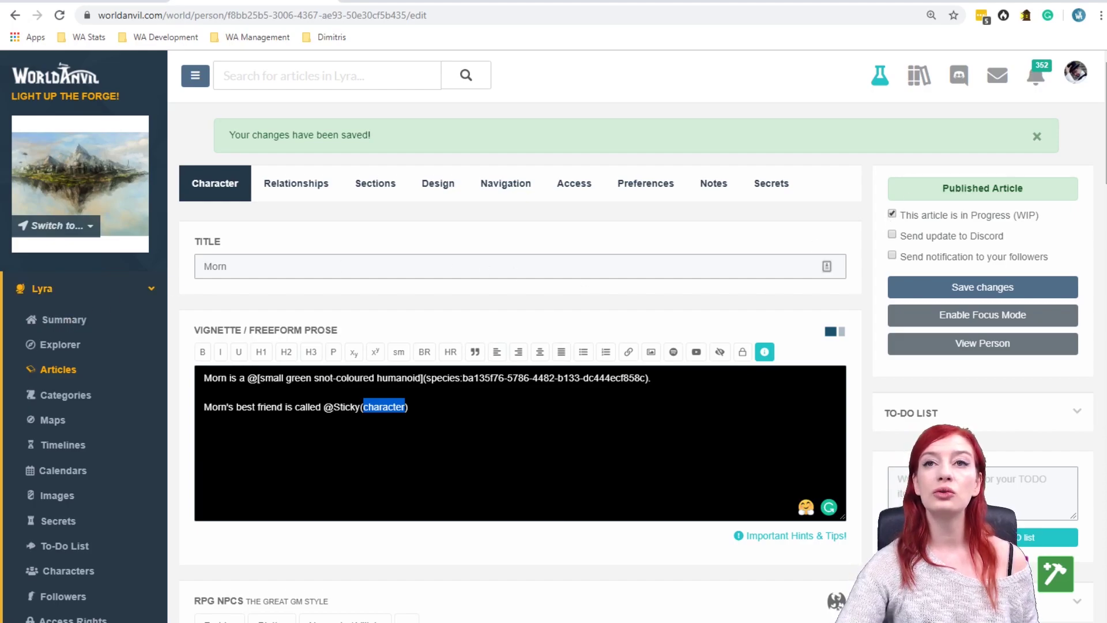
# Open the Tags Reference panel and read through its article tag syntax list.
pyautogui.scroll(-8, 518, 334)
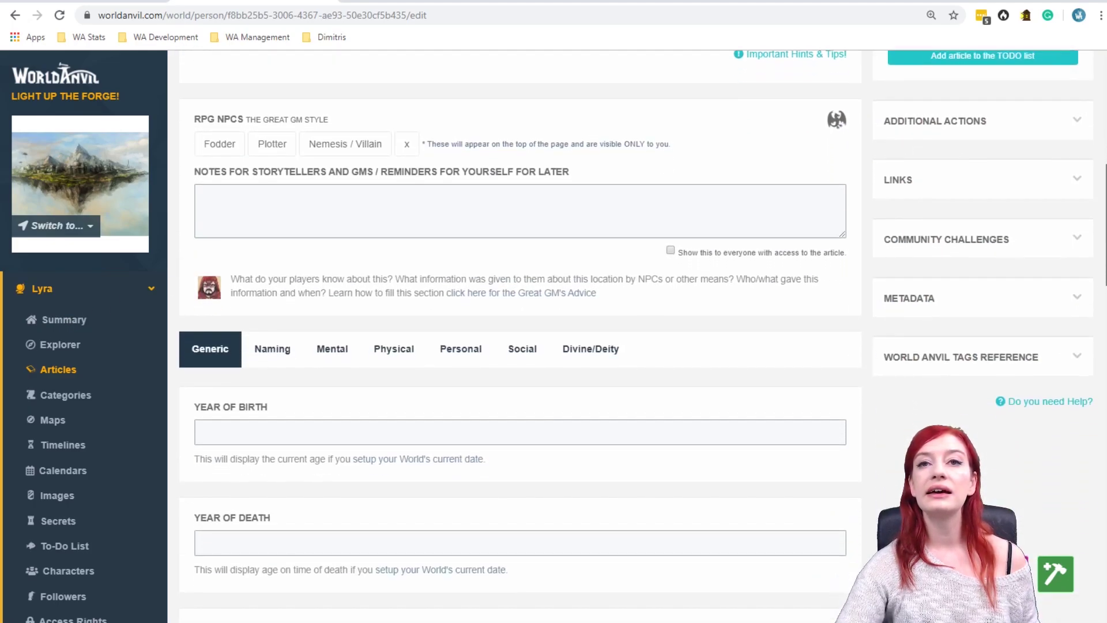
pyautogui.click(1070, 355)
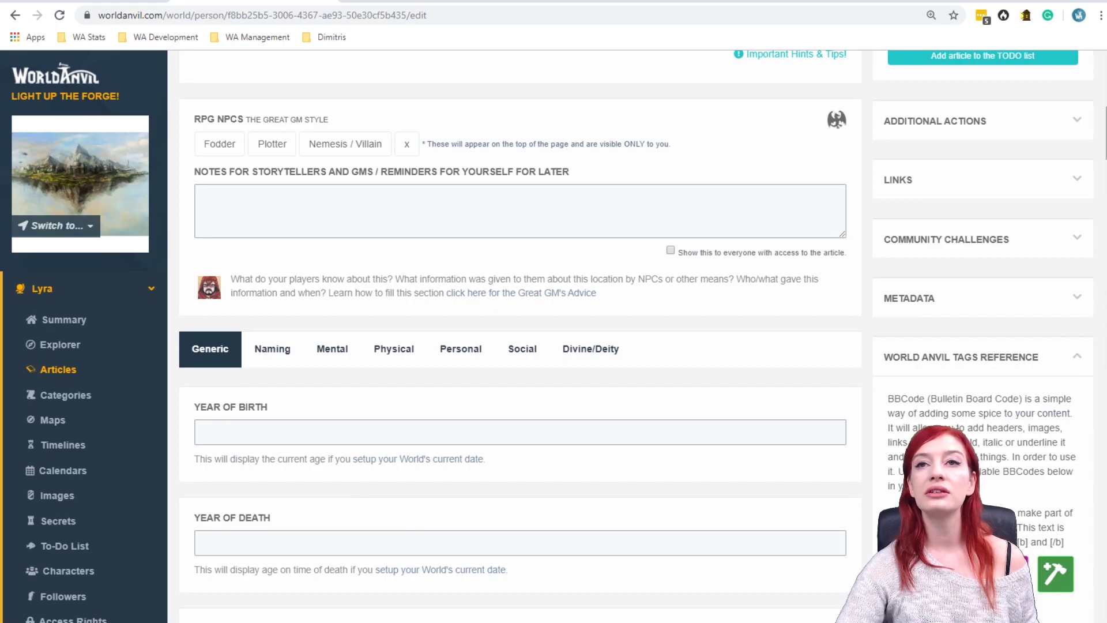
pyautogui.scroll(-11, 519, 334)
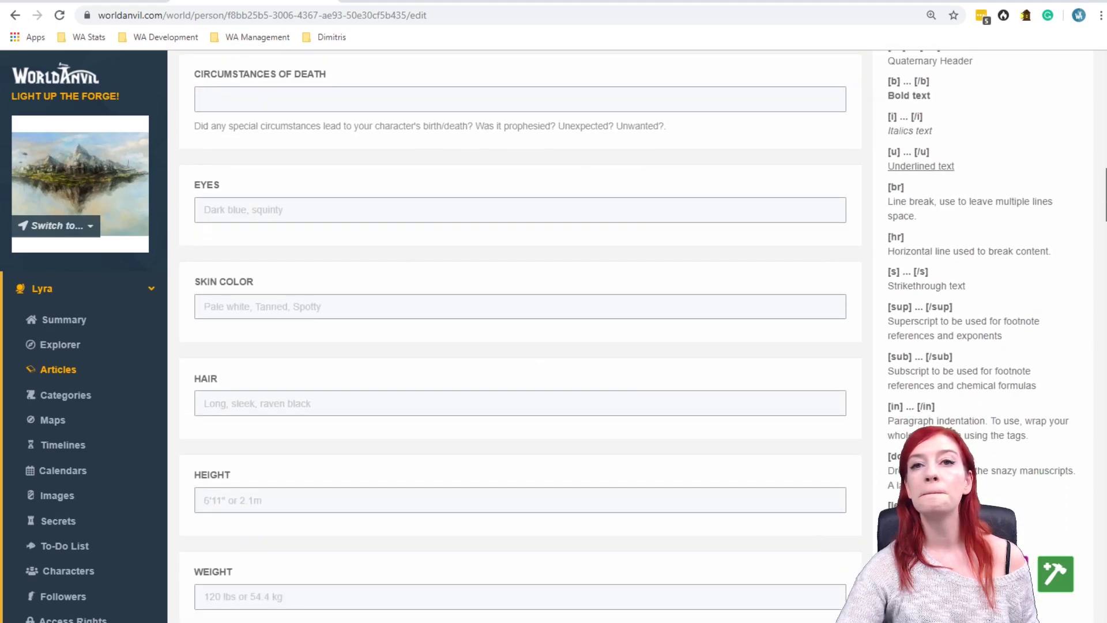
pyautogui.scroll(-12, 519, 335)
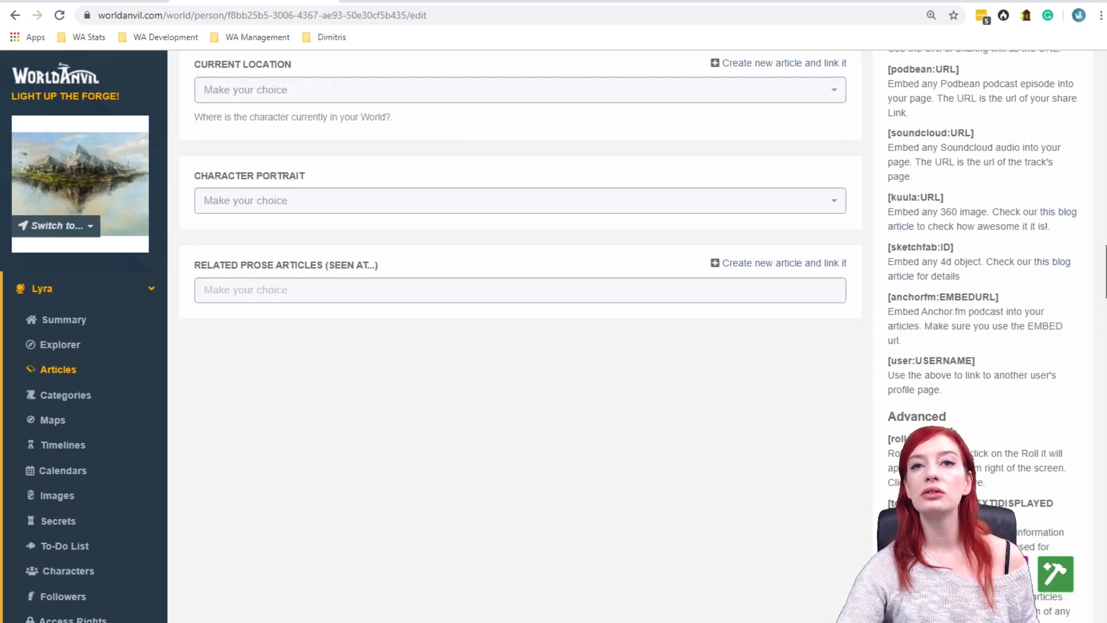
pyautogui.scroll(-10, 519, 334)
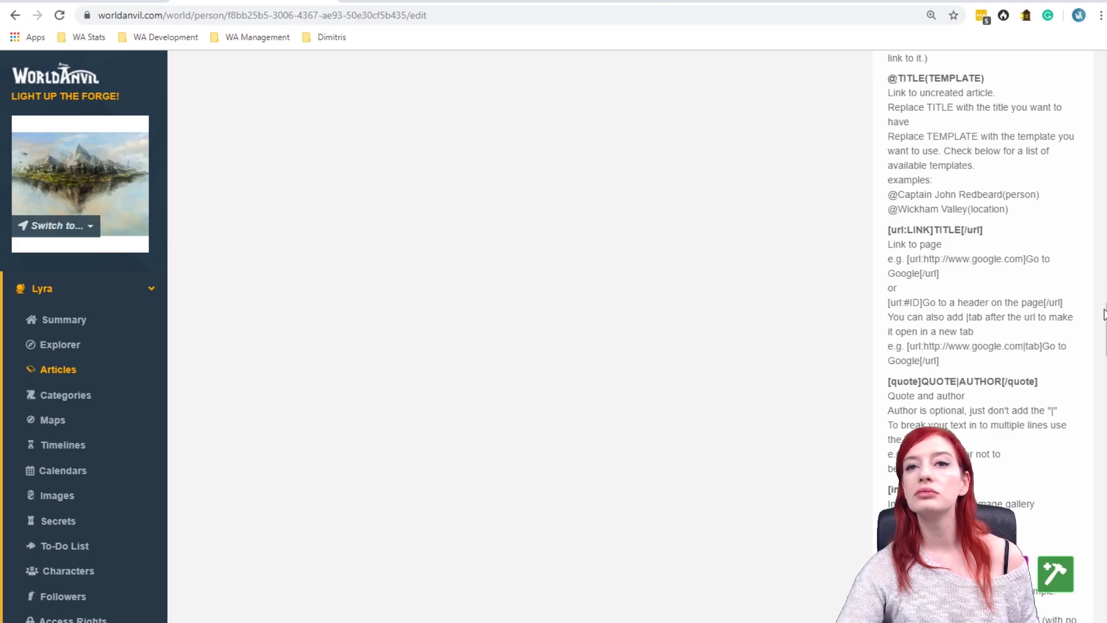
pyautogui.scroll(-2, 1101, 322)
pyautogui.scroll(-20, 983, 334)
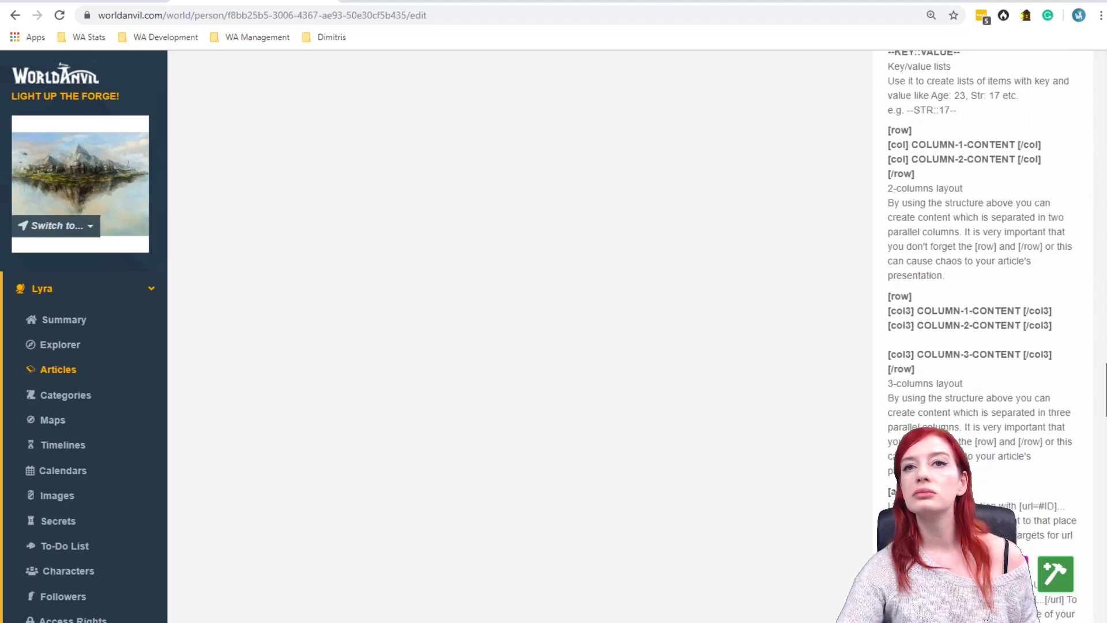
pyautogui.scroll(-8, 983, 231)
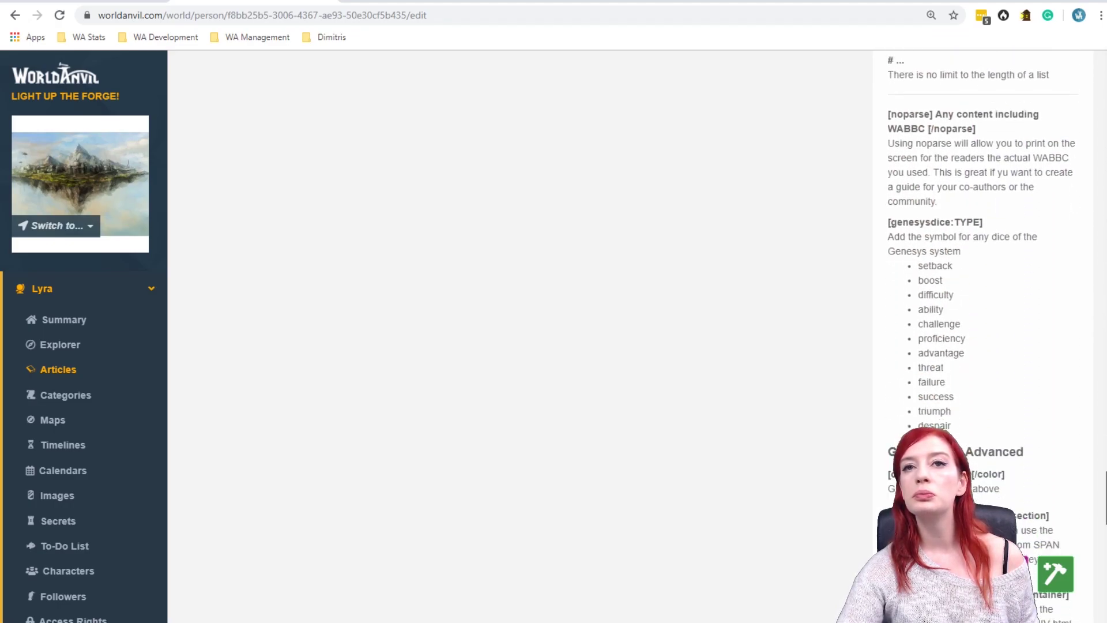
pyautogui.scroll(-15, 983, 334)
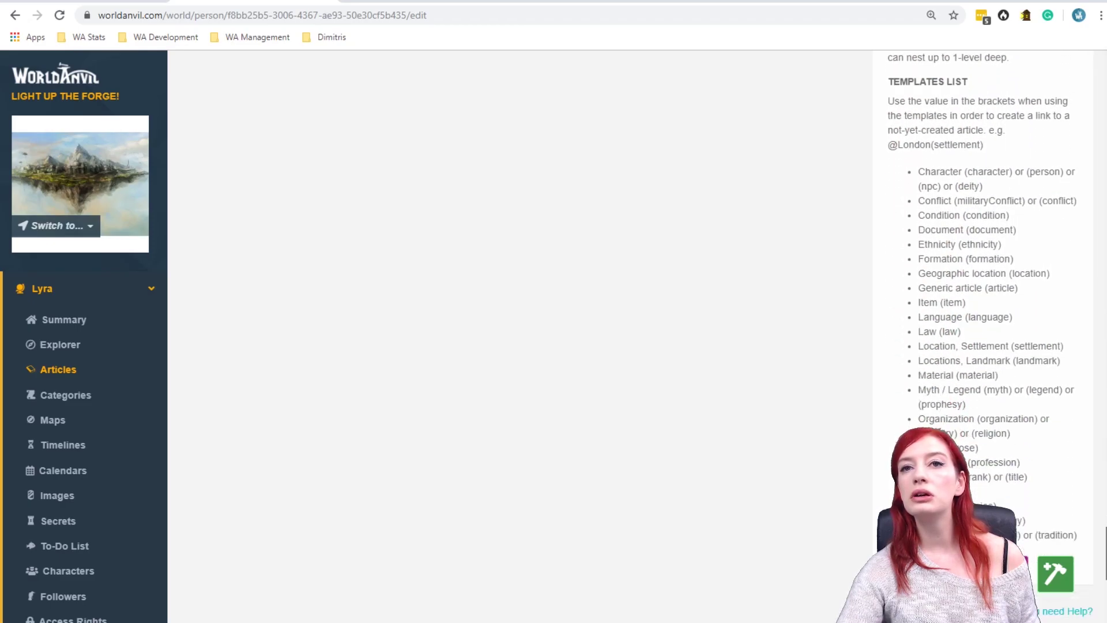
pyautogui.scroll(1, 983, 334)
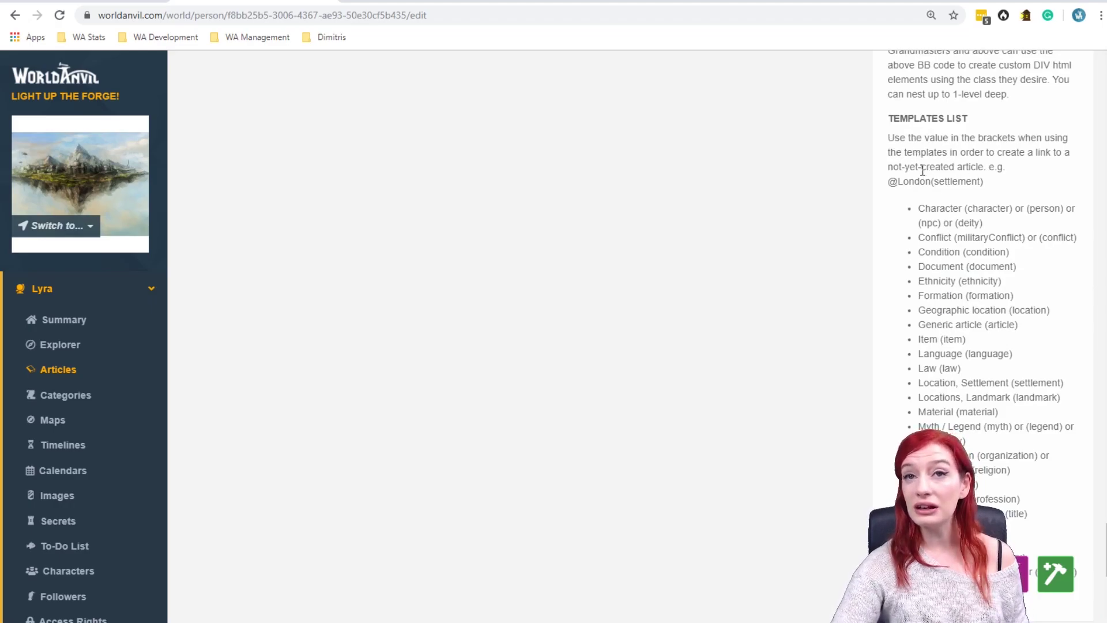
pyautogui.moveTo(984, 182); pyautogui.dragTo(880, 187)
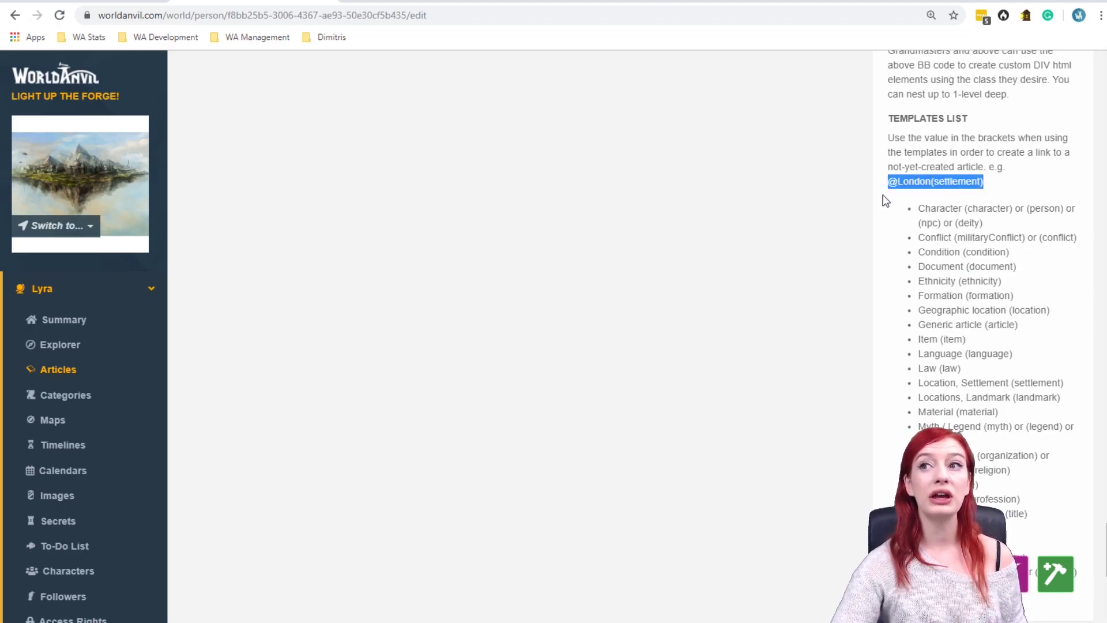
pyautogui.scroll(-2, 980, 288)
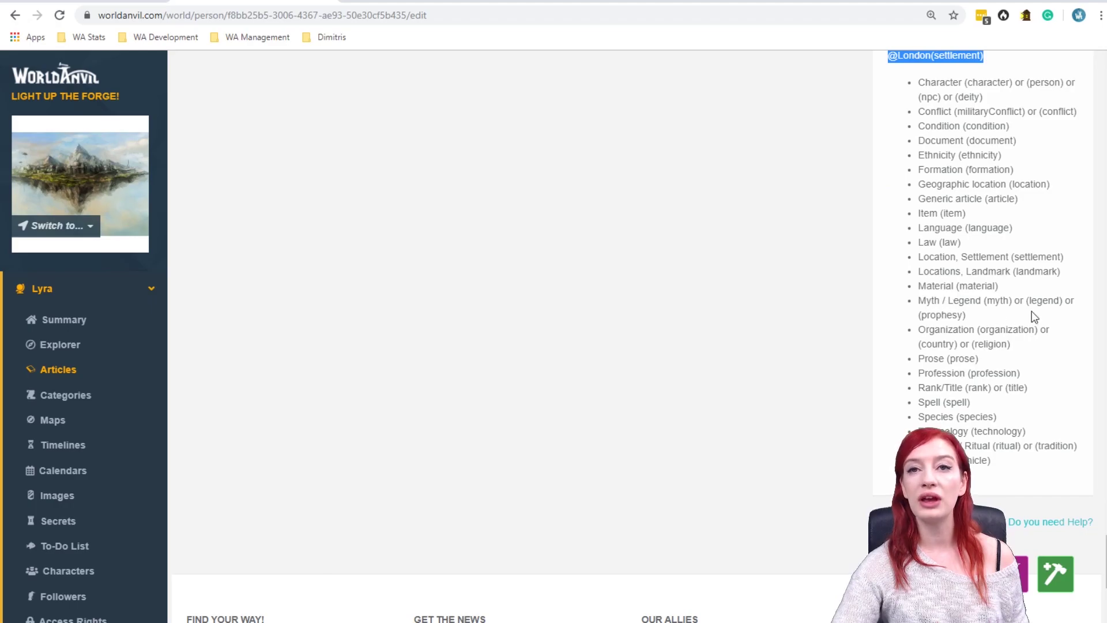
pyautogui.scroll(10, 1006, 81)
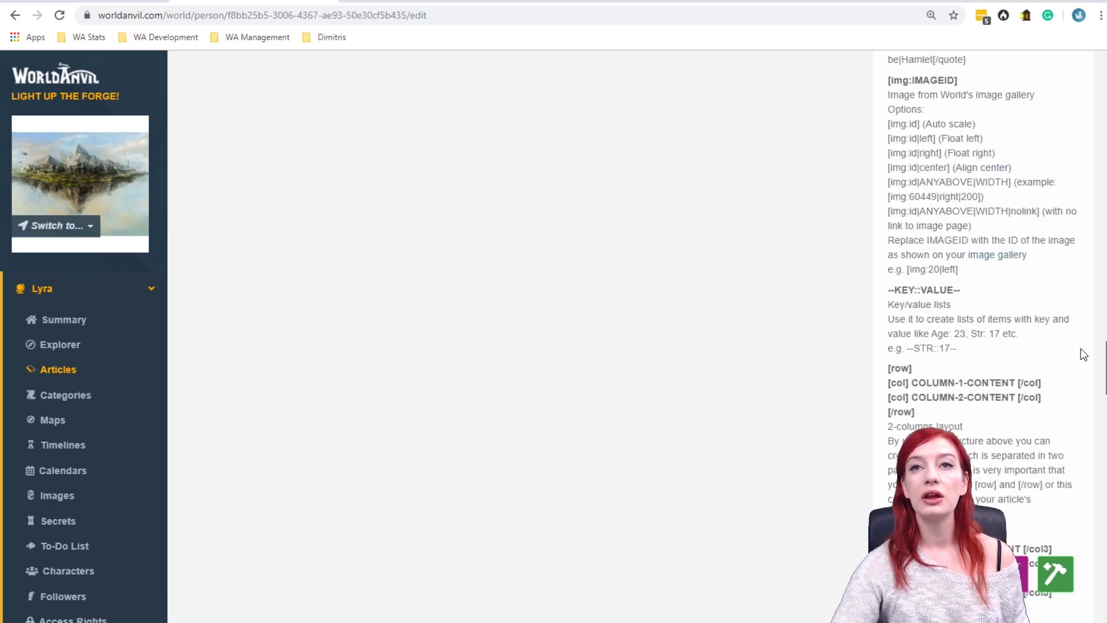
pyautogui.scroll(3, 1051, 87)
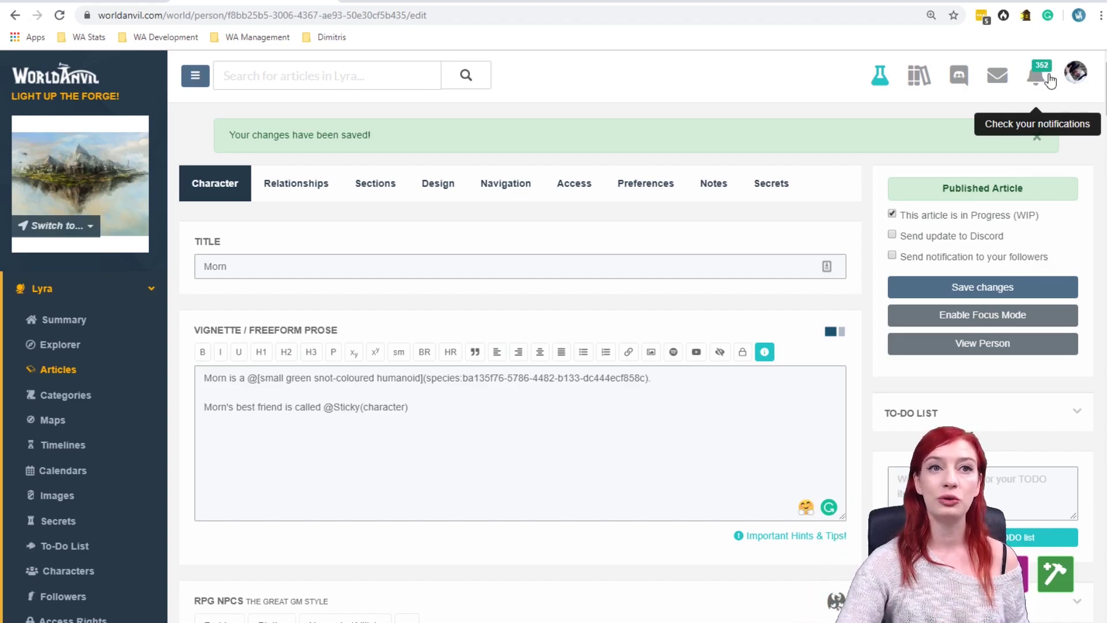
pyautogui.click(442, 406)
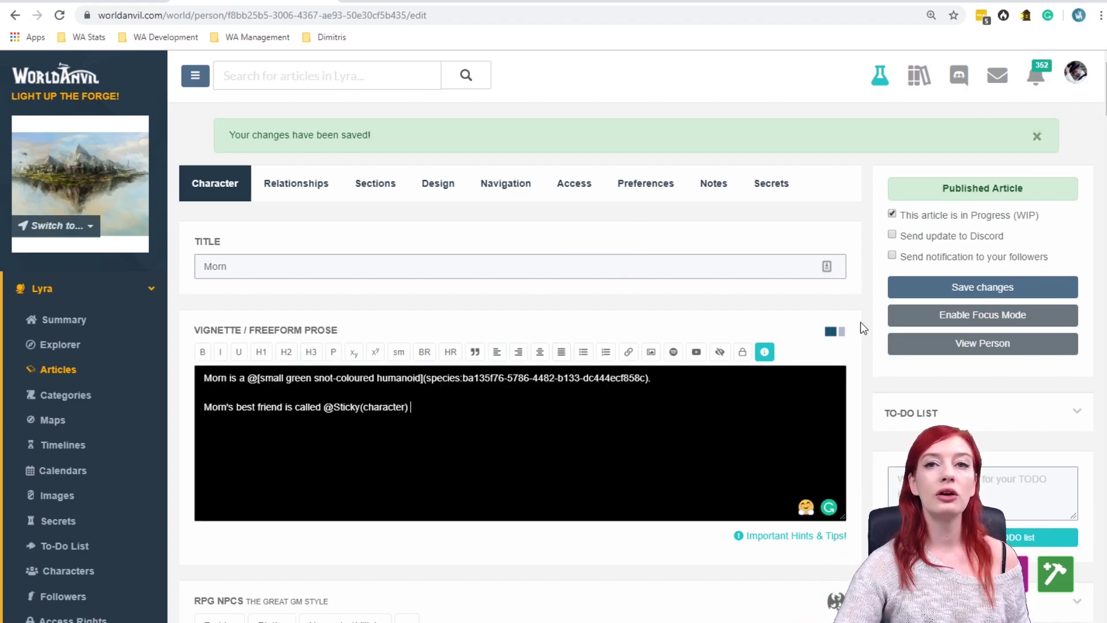
pyautogui.click(940, 287)
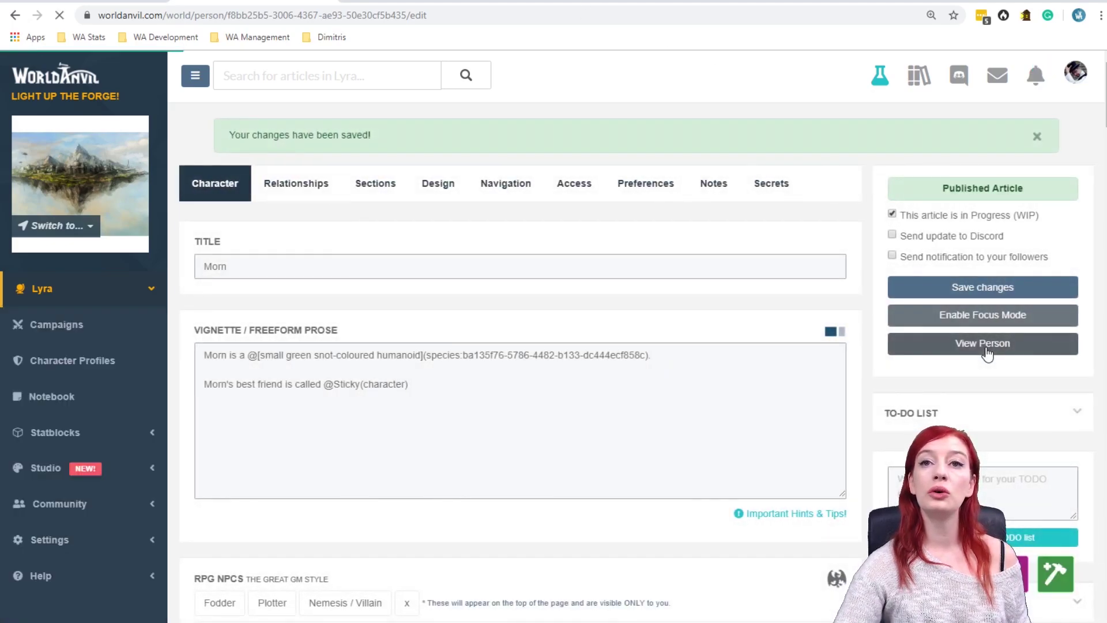
pyautogui.click(987, 345)
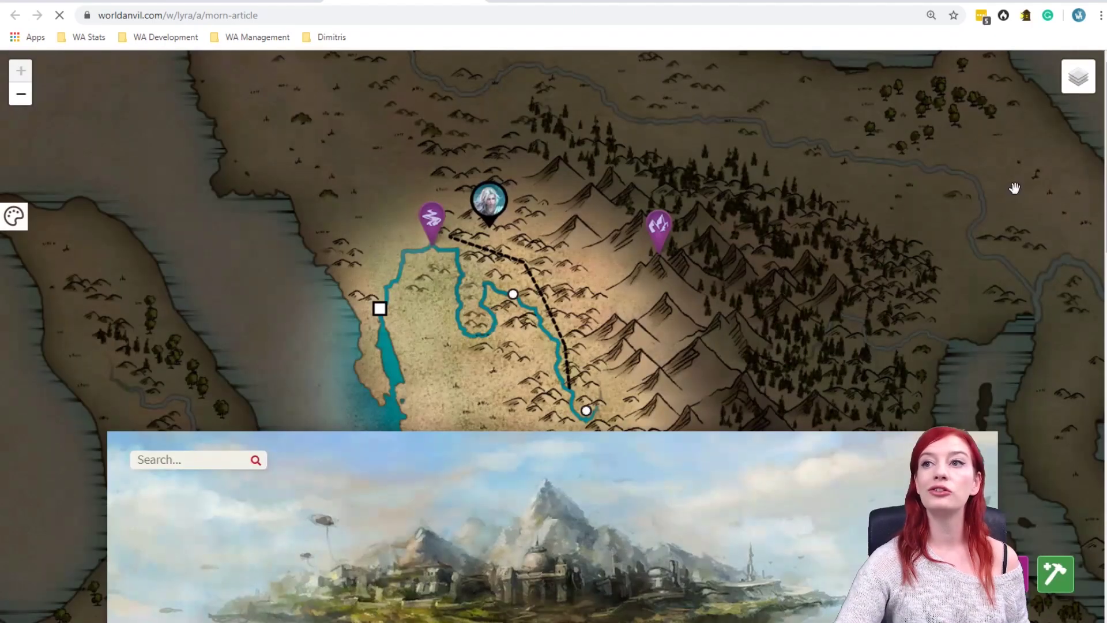
pyautogui.scroll(-8, 554, 336)
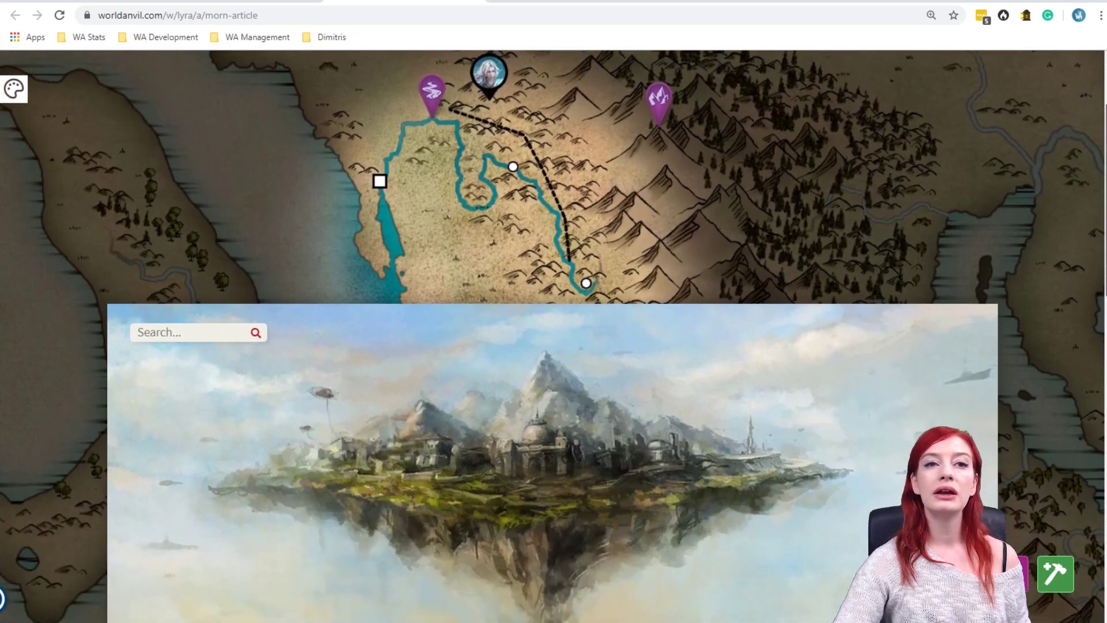
pyautogui.scroll(-2, 533, 428)
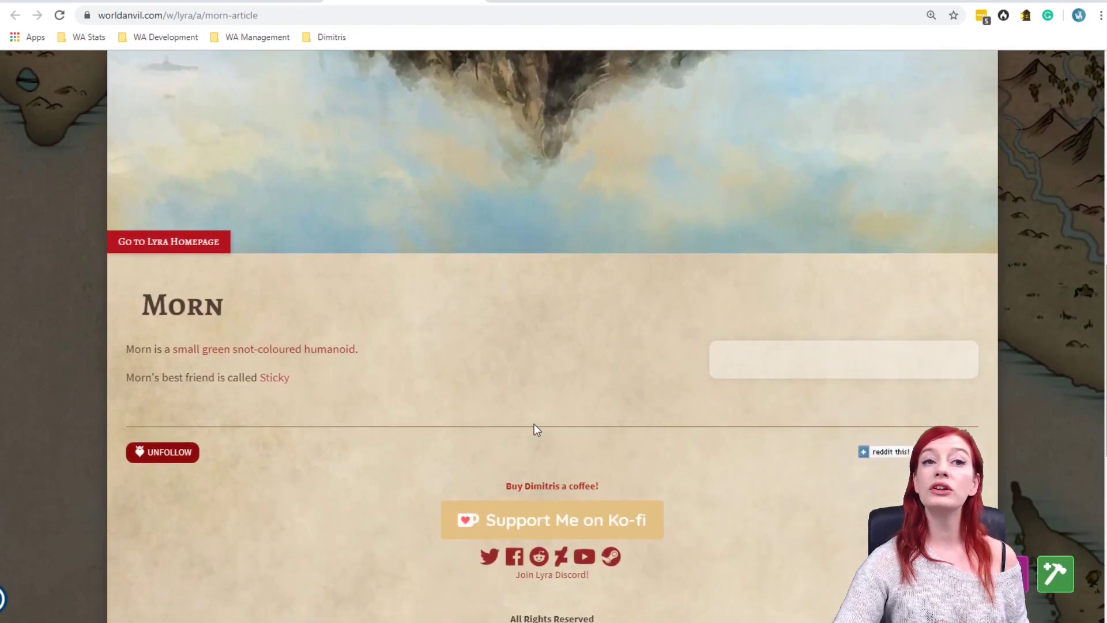
pyautogui.moveTo(329, 352)
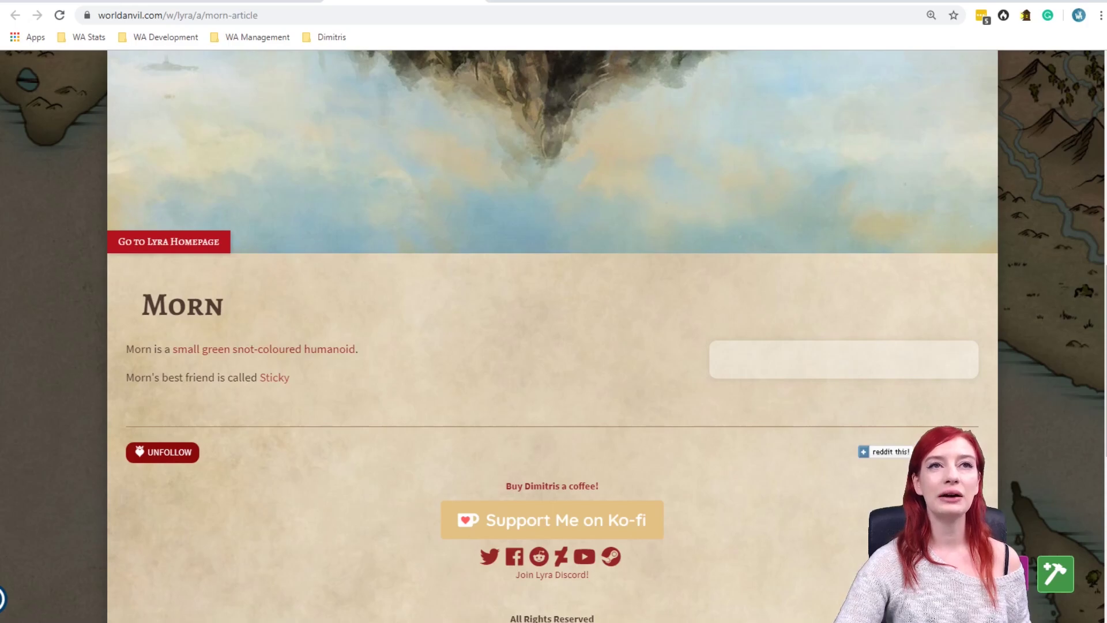
pyautogui.click(216, 3)
pyautogui.scroll(-2, 75, 372)
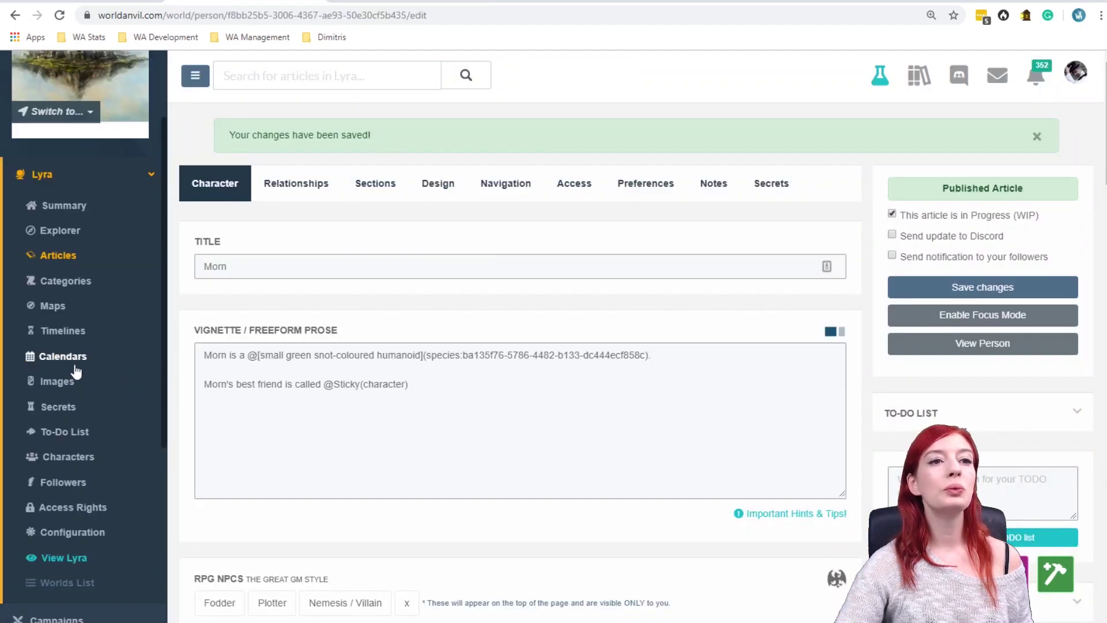
# Open the world's To-Do List and scroll to the STICKY entry found in Morn.
pyautogui.click(65, 434)
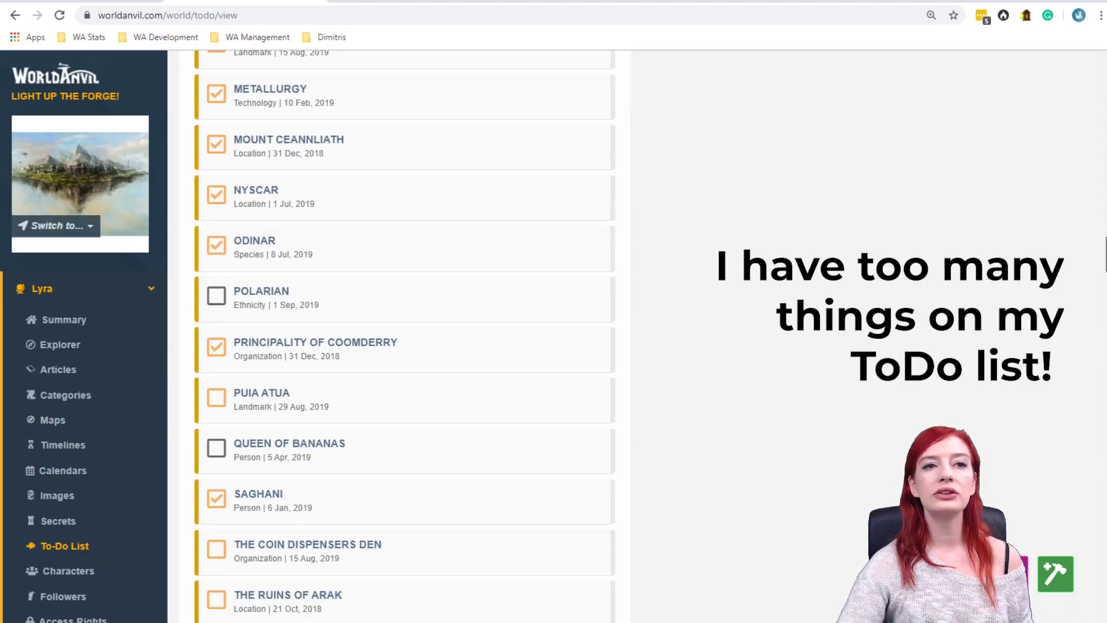
pyautogui.moveTo(1104, 254); pyautogui.dragTo(1102, 565)
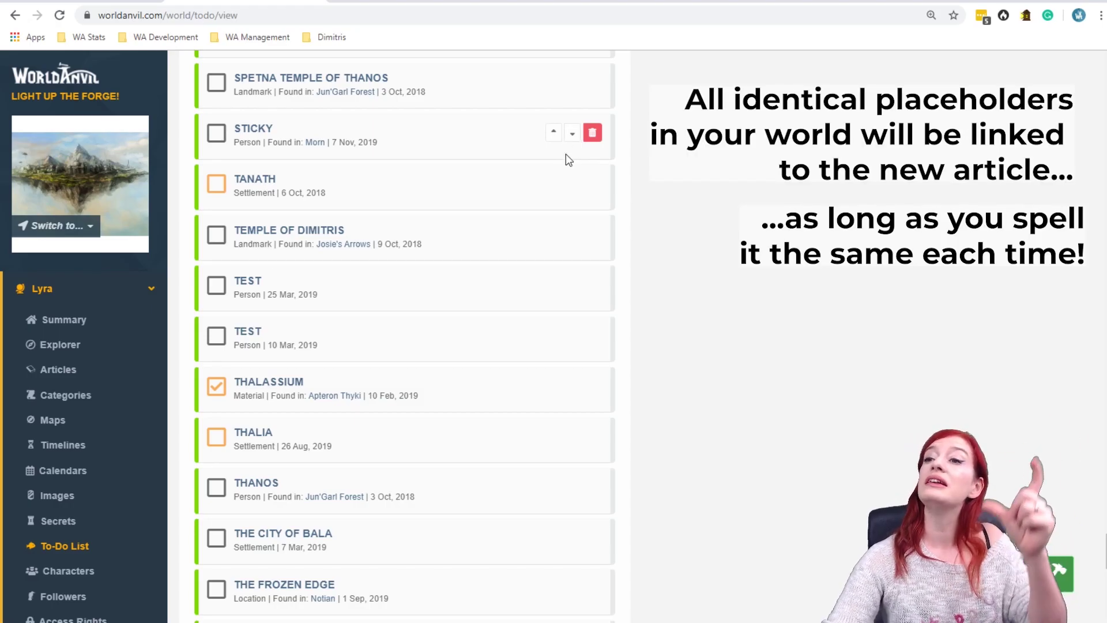
# Open a new Person article form prefilled with the title Sticky from the to-do entry.
pyautogui.click(252, 132)
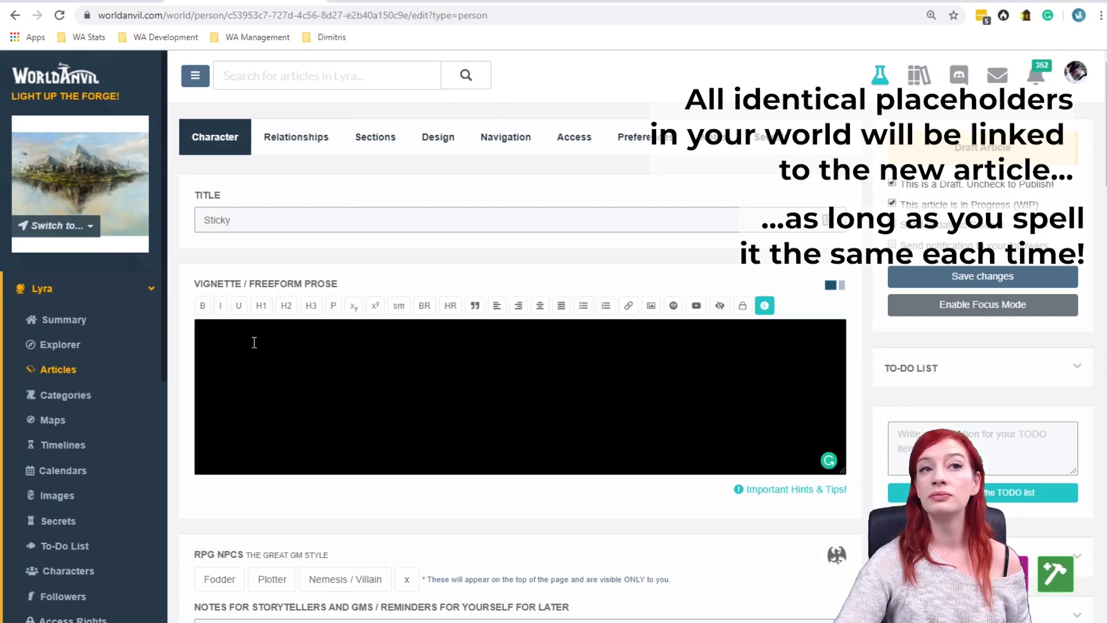
# Write 'Stick is a' Forest Goblin 'and the best friend of' Morn, and uncheck Draft.
pyautogui.click(254, 342)
pyautogui.write('Stick is a ')
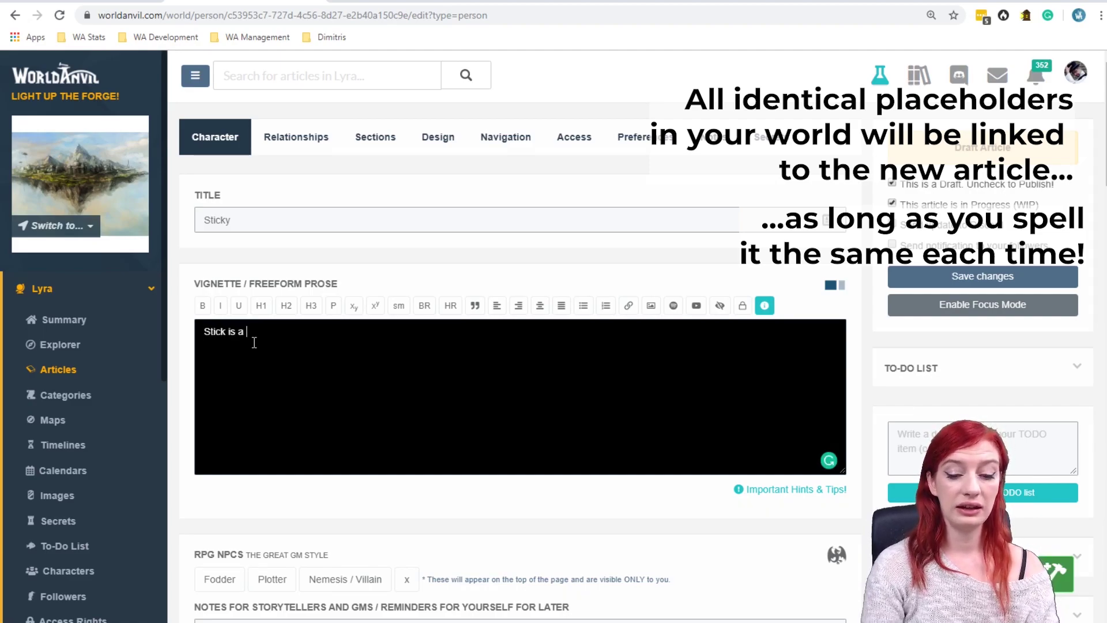
pyautogui.write('@forest')
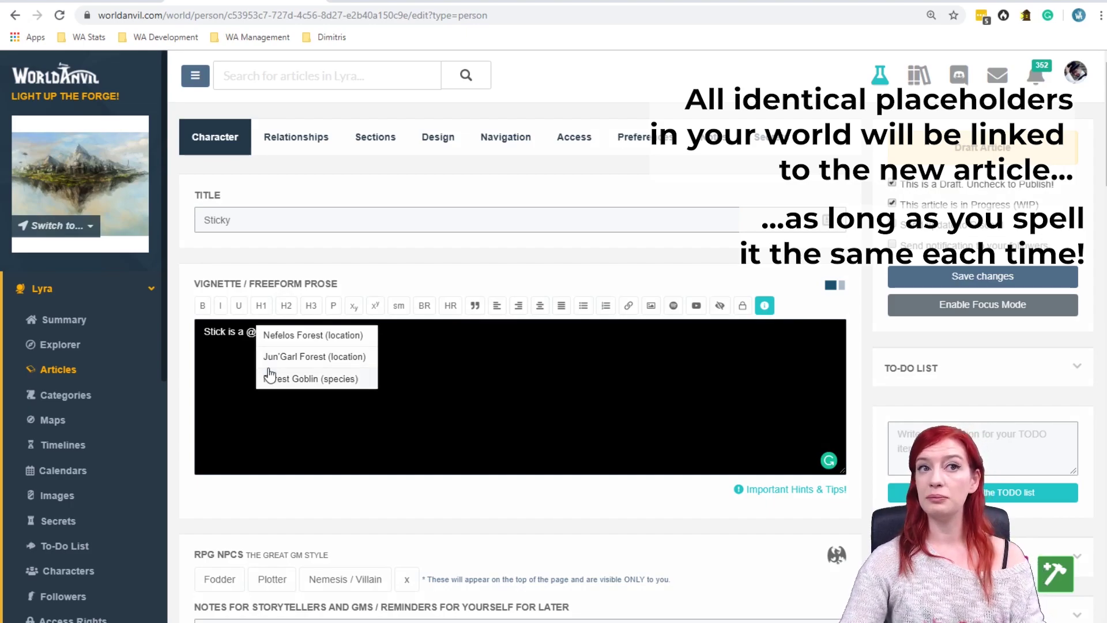
pyautogui.click(271, 378)
pyautogui.write('and the')
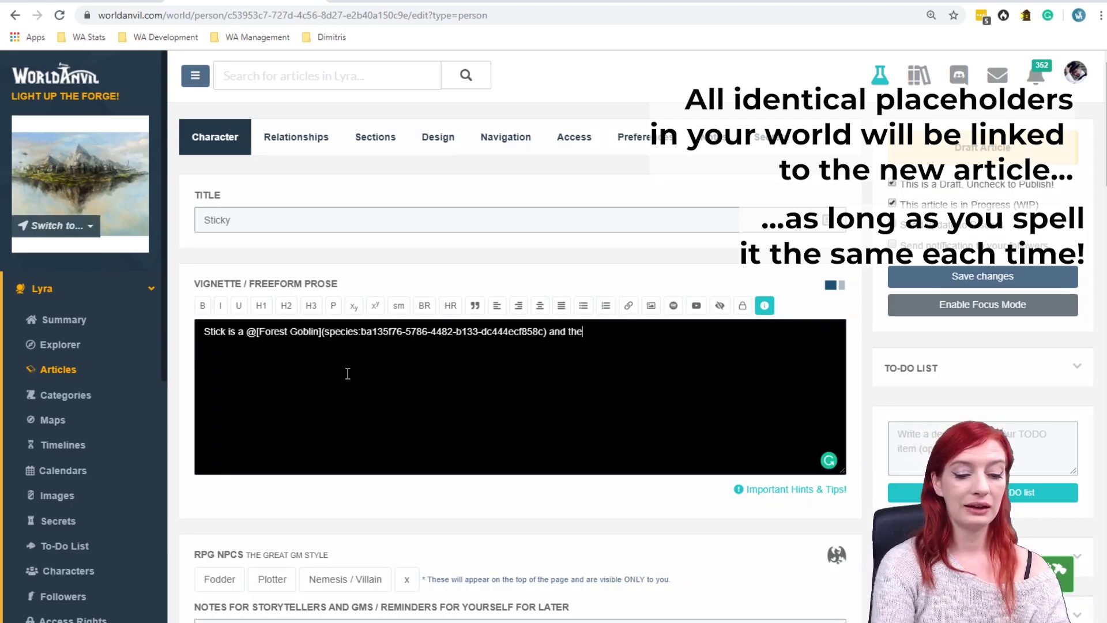
pyautogui.write(' best friend of @morn')
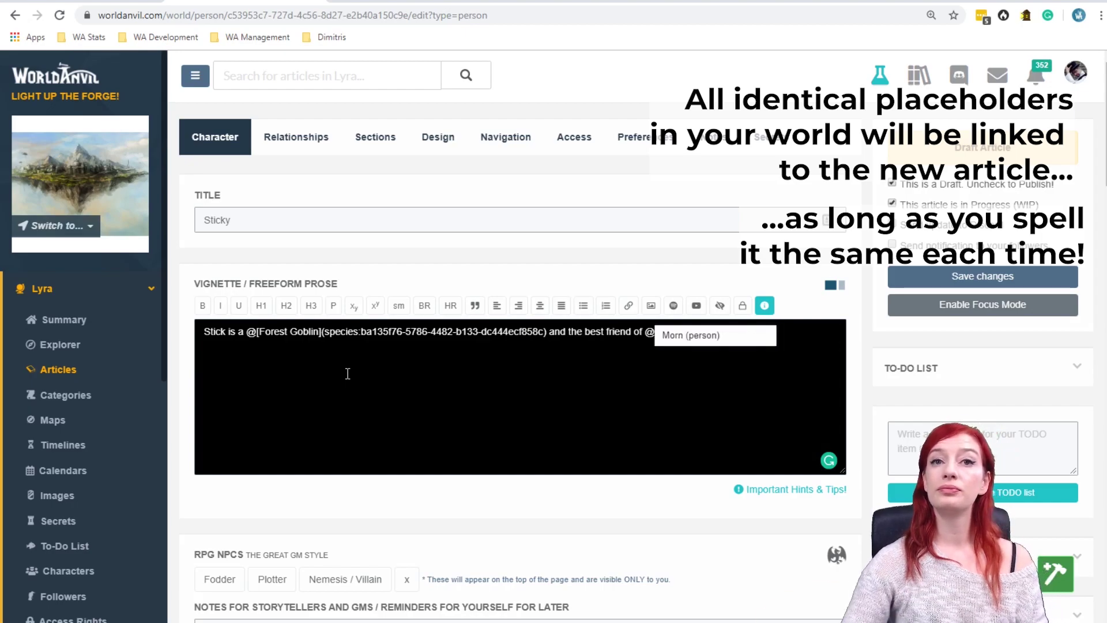
pyautogui.click(716, 337)
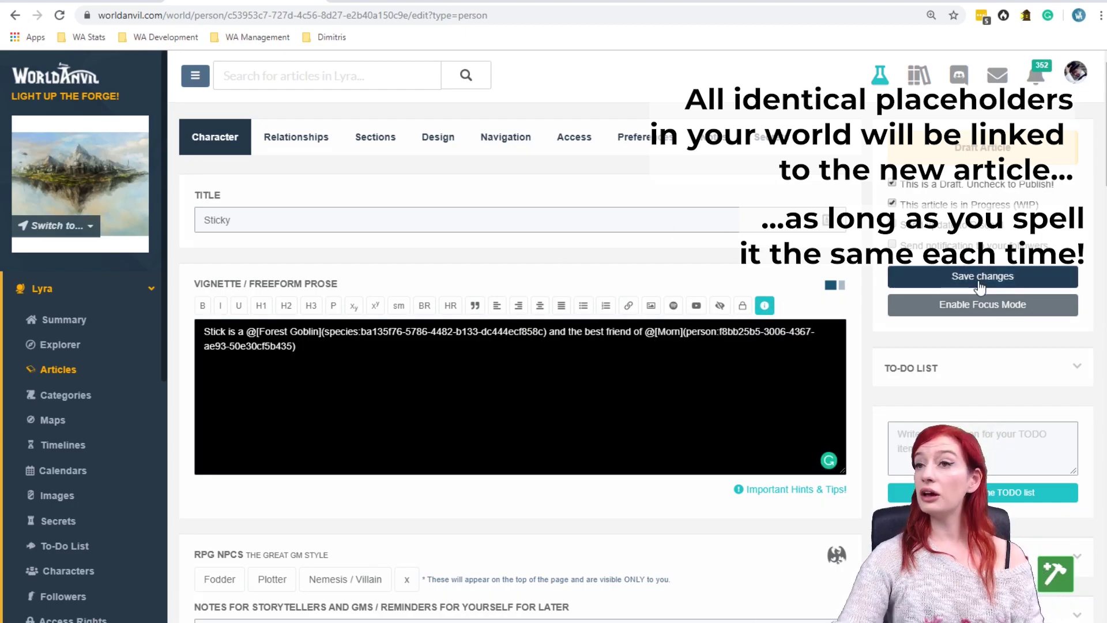
pyautogui.click(890, 185)
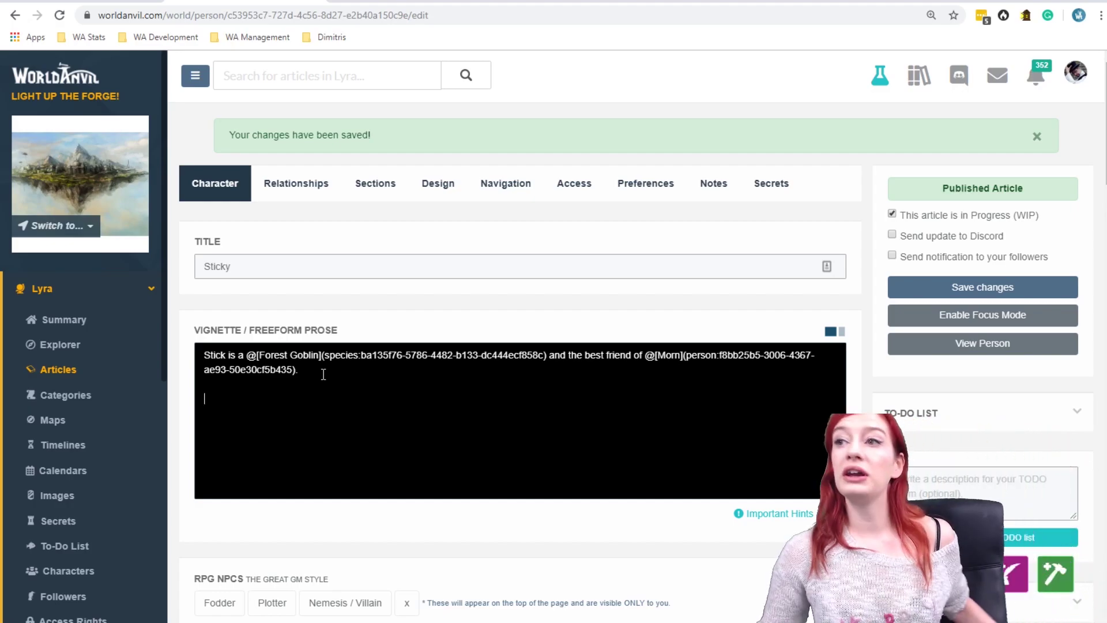
# Start a new line at the end of Sticky's prose.
pyautogui.press('Return')
pyautogui.press('Return')
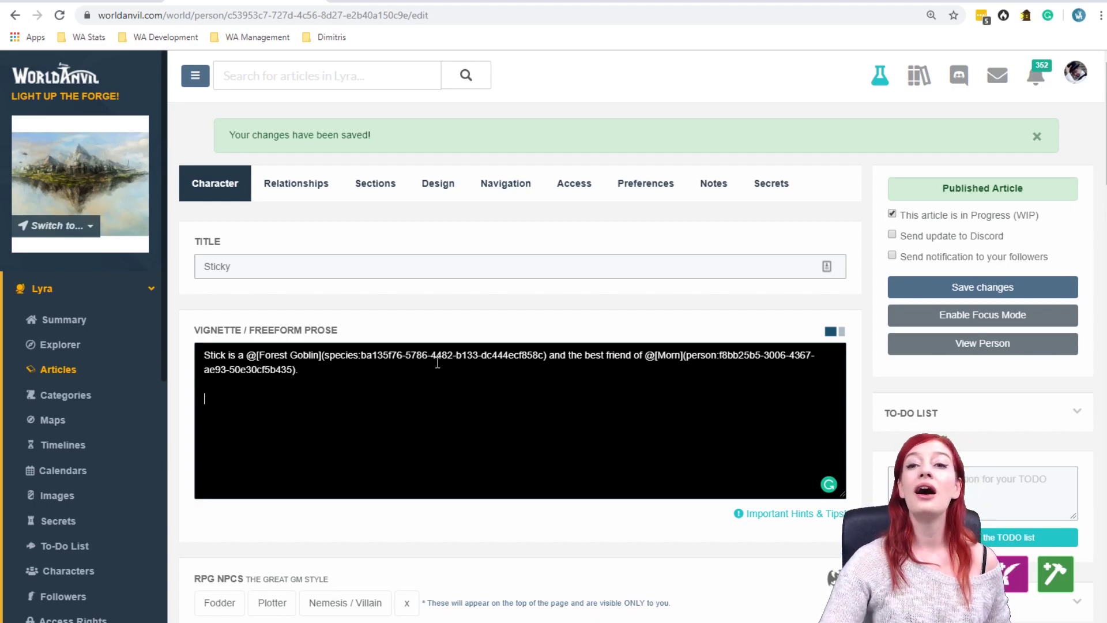
# Open the quick new-article inkwell form, then dismiss it.
pyautogui.click(1015, 573)
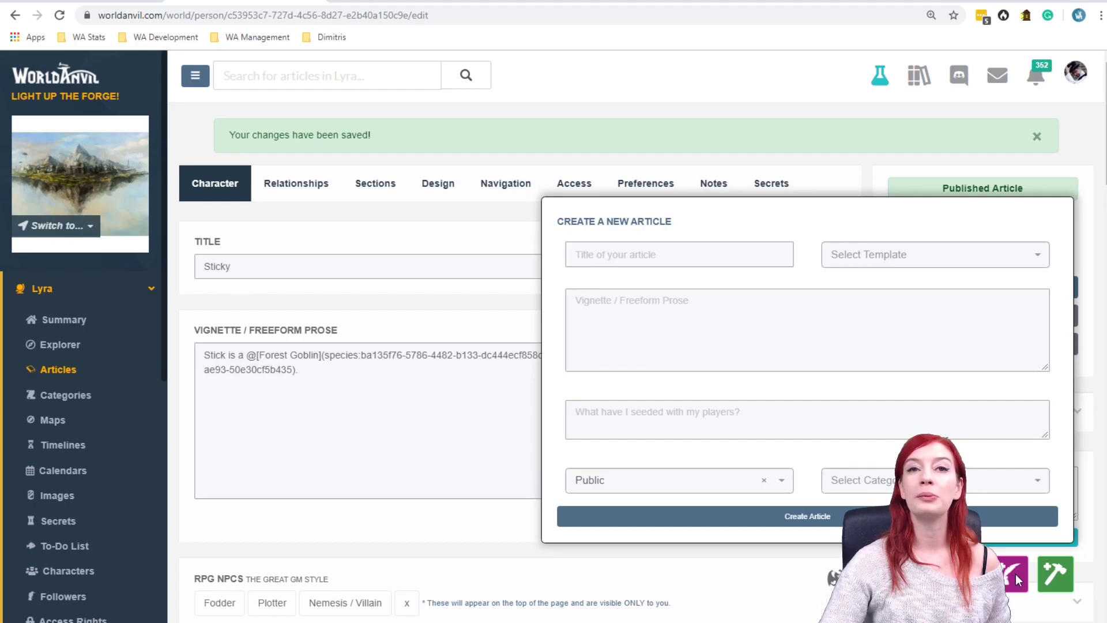
pyautogui.click(715, 258)
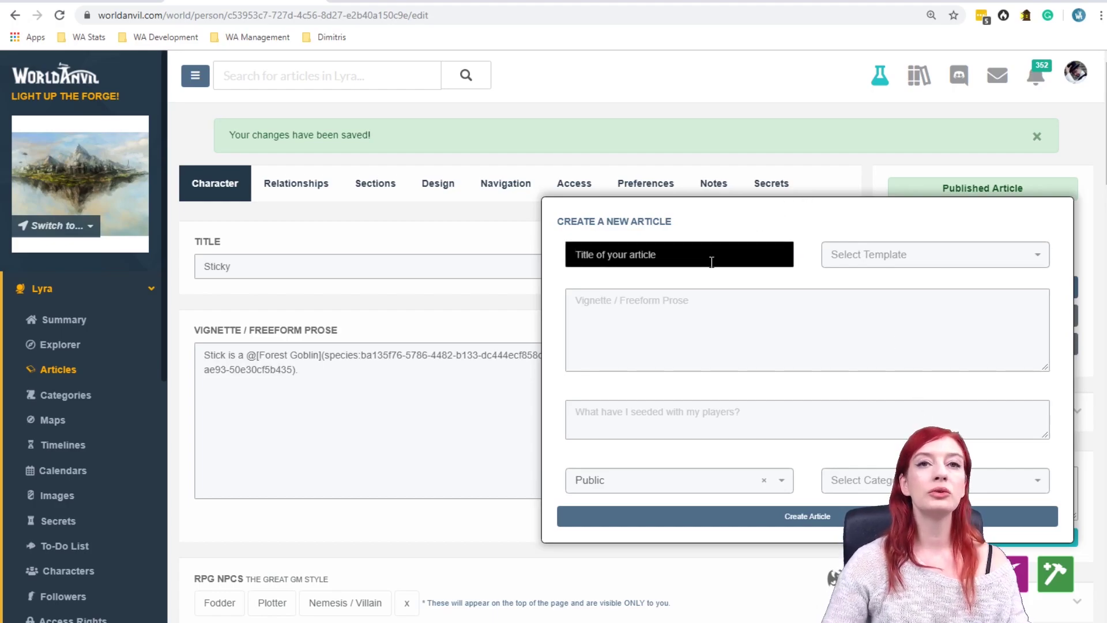
pyautogui.press('Escape')
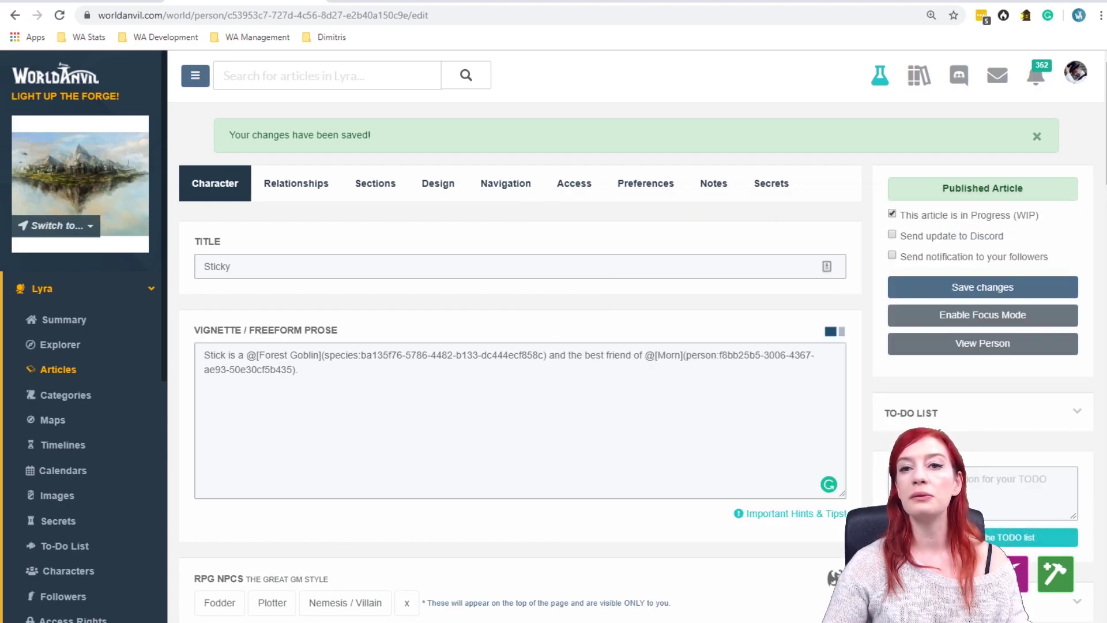
# Add a paragraph to Sticky's prose: 'Sticky is from a forest called The Grugnor Forest'.
pyautogui.click(375, 440)
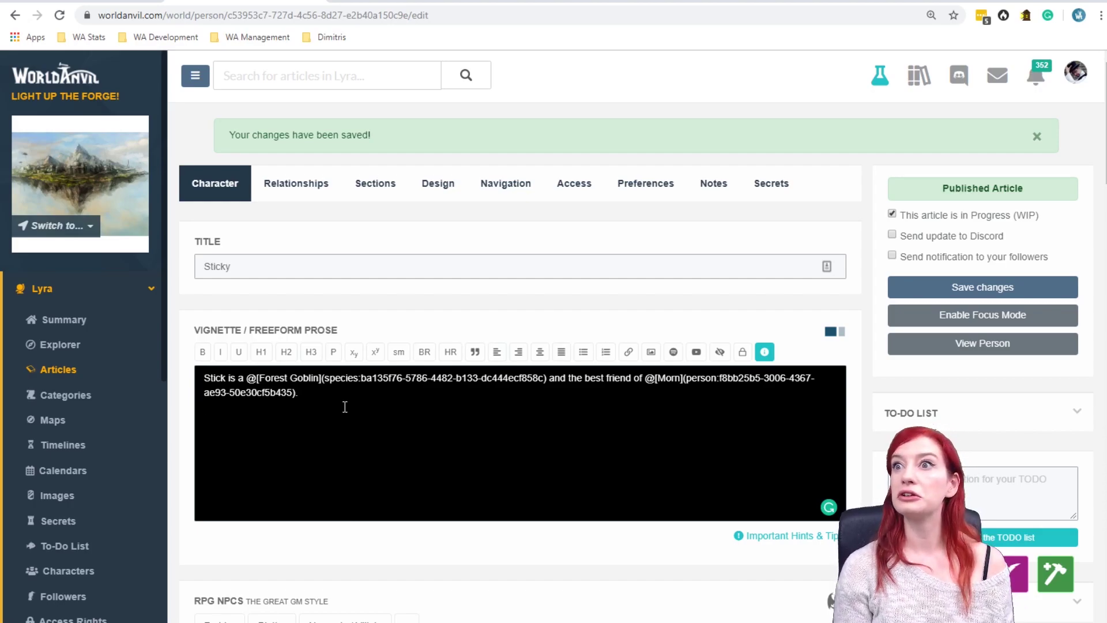
pyautogui.press('Return')
pyautogui.press('Return')
pyautogui.write('Sticky is from a forest calle')
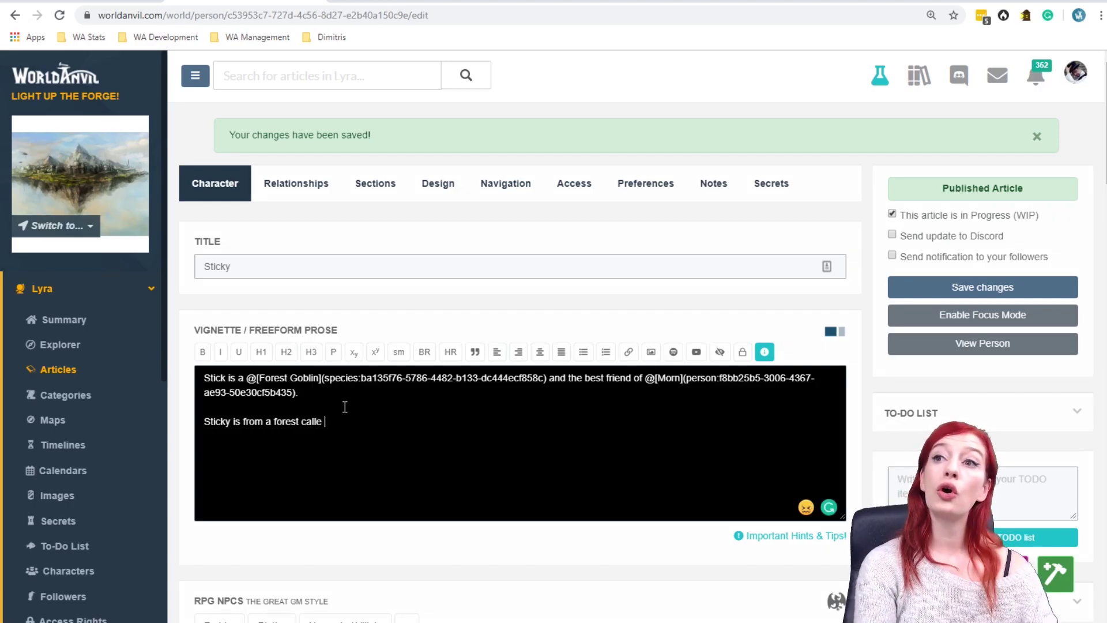
pyautogui.write('d The Grugnor F')
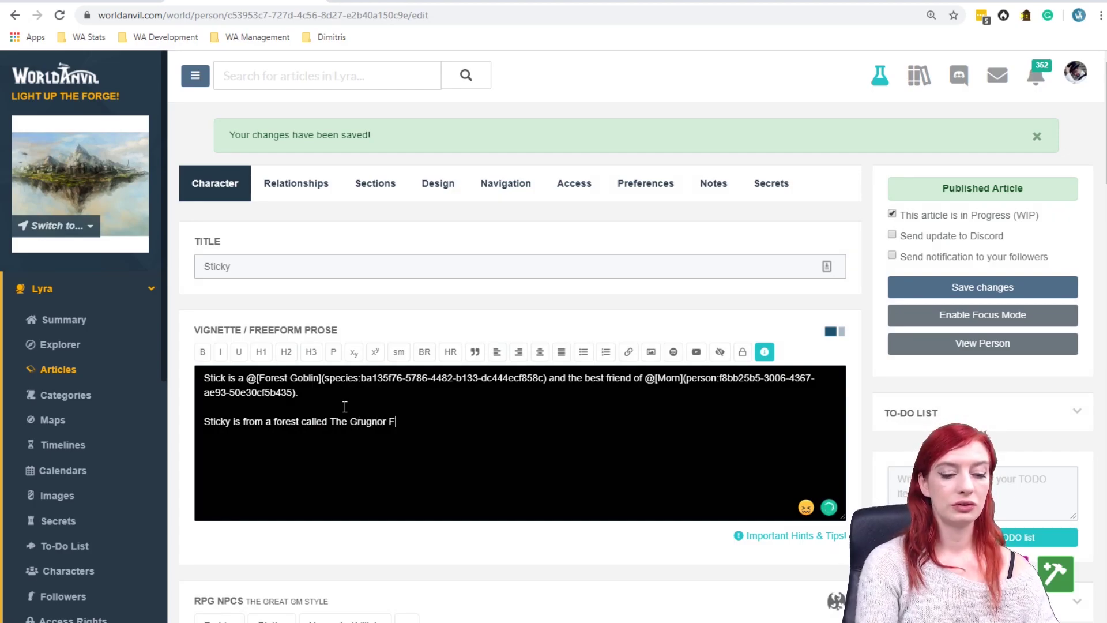
pyautogui.write('orest.')
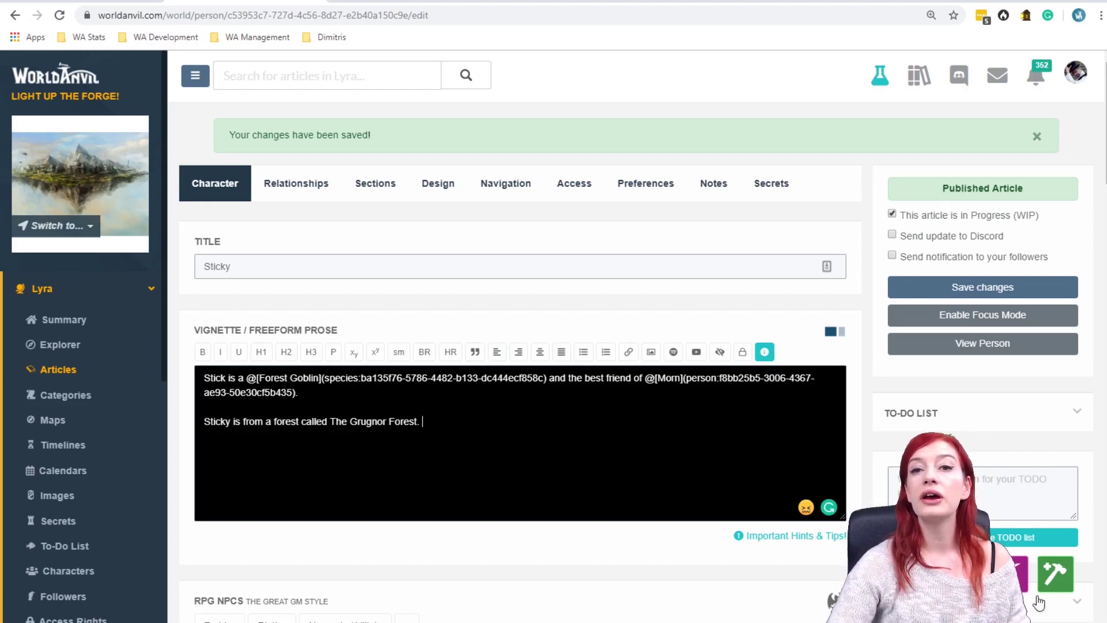
# Start a quick new article titled 'The Grugnor Forest', copied from Sticky's prose.
pyautogui.click(1015, 574)
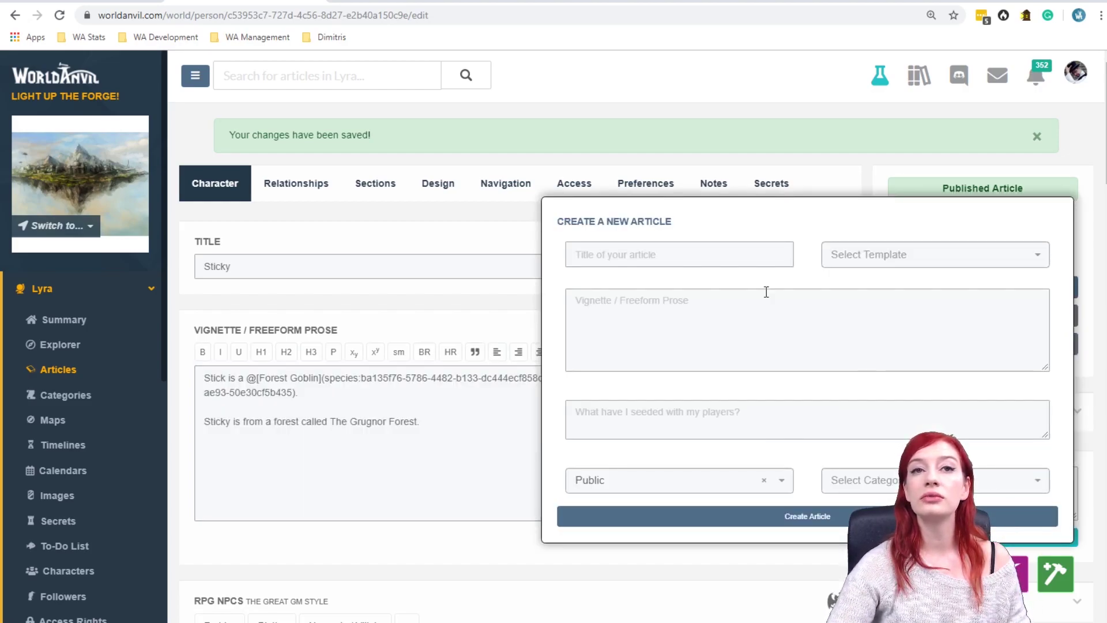
pyautogui.click(623, 254)
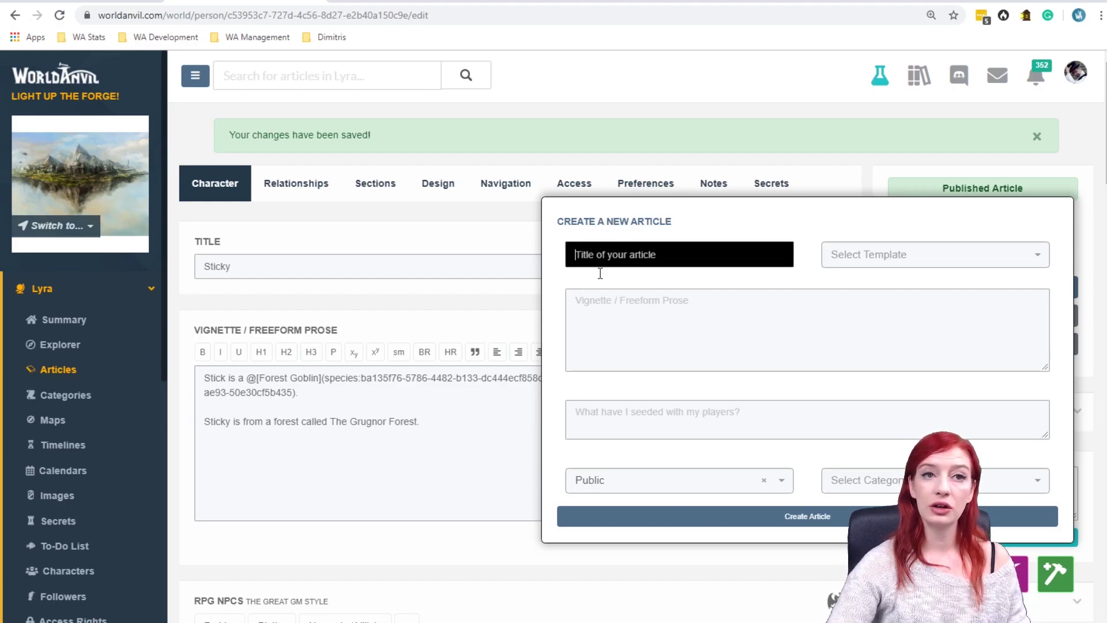
pyautogui.moveTo(328, 422); pyautogui.dragTo(420, 417)
pyautogui.hotkey('ctrl', 'c')
pyautogui.click(622, 254)
pyautogui.hotkey('ctrl', 'v')
# Use the Geographic Location template and describe the forest as in the Eastern Climes of Banastral.
pyautogui.click(892, 257)
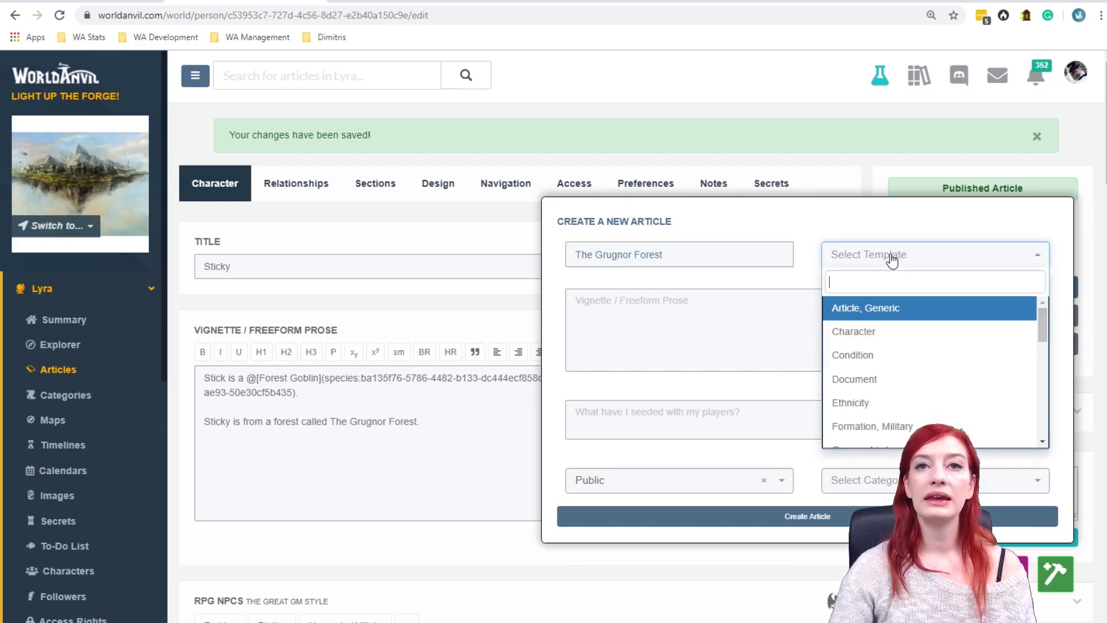
pyautogui.write('geogr')
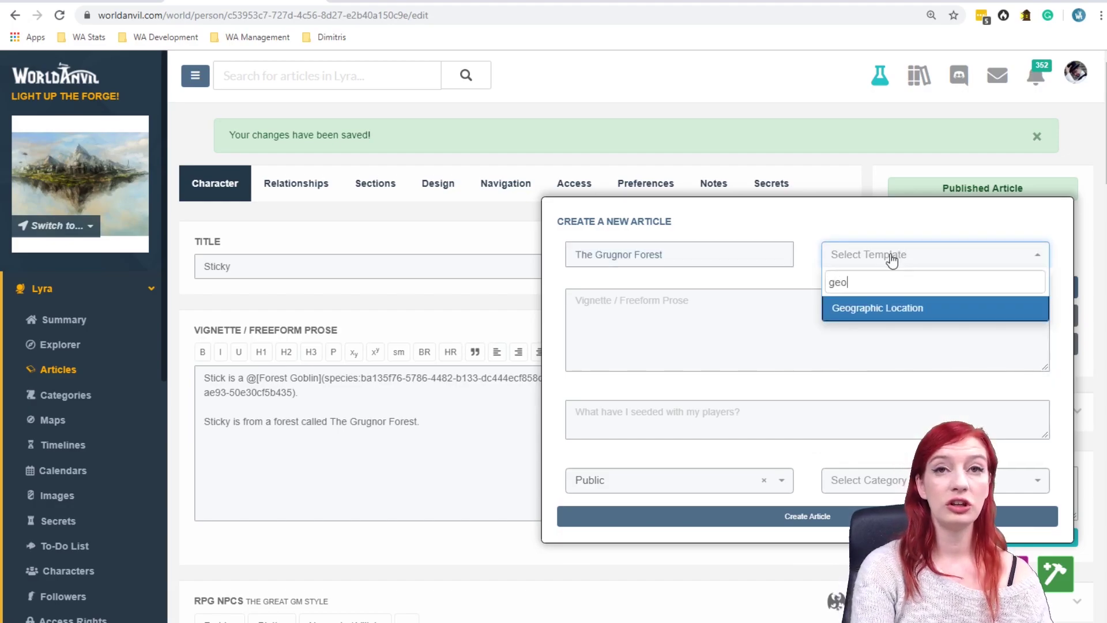
pyautogui.click(896, 307)
pyautogui.click(635, 310)
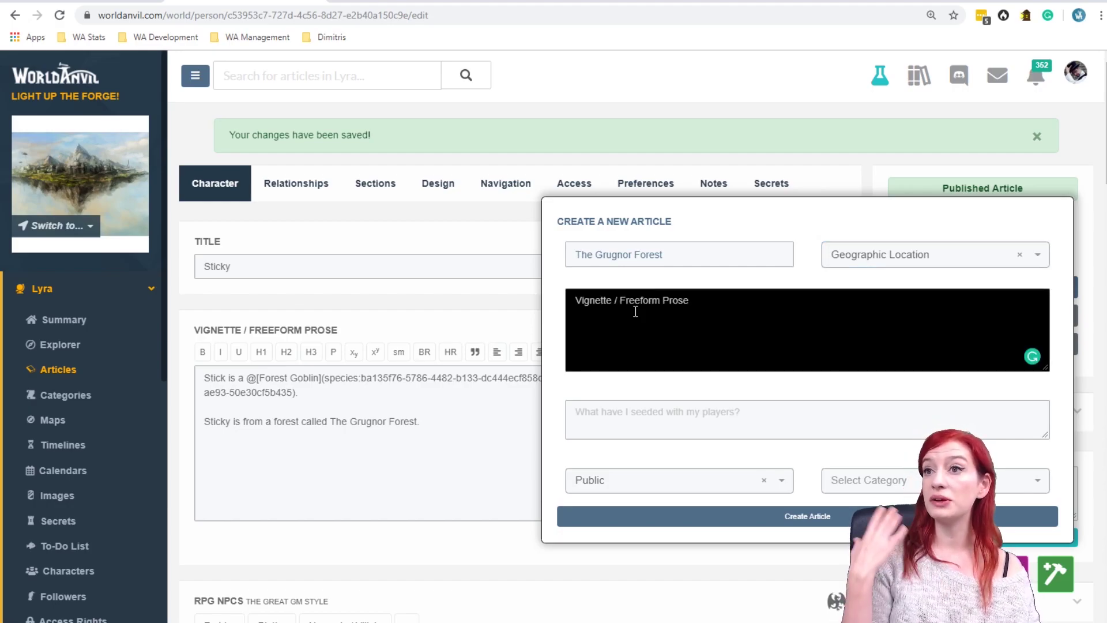
pyautogui.write('The Grugnor Forest is located in the Eastern Climes of the Island of Banastral. It is deeply infested with Forest Goblins and has been hit particularly heavily by the seeds of Achelois, the moon which causes vast muttions on the planet of Lyra.')
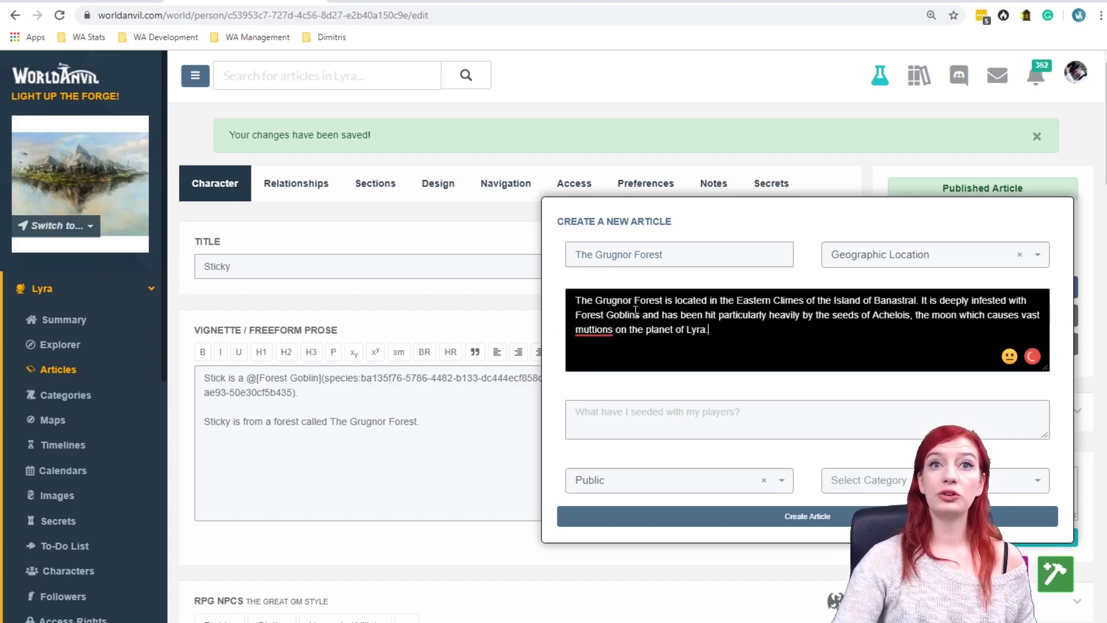
# Make the article private, file it under Geography, and create it.
pyautogui.click(660, 490)
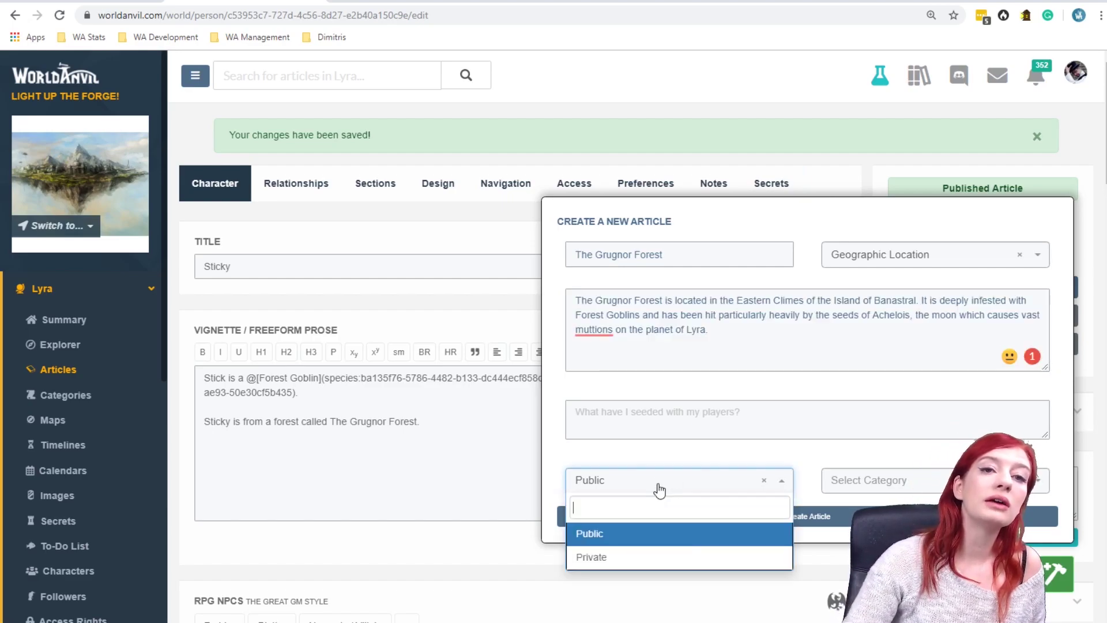
pyautogui.click(591, 557)
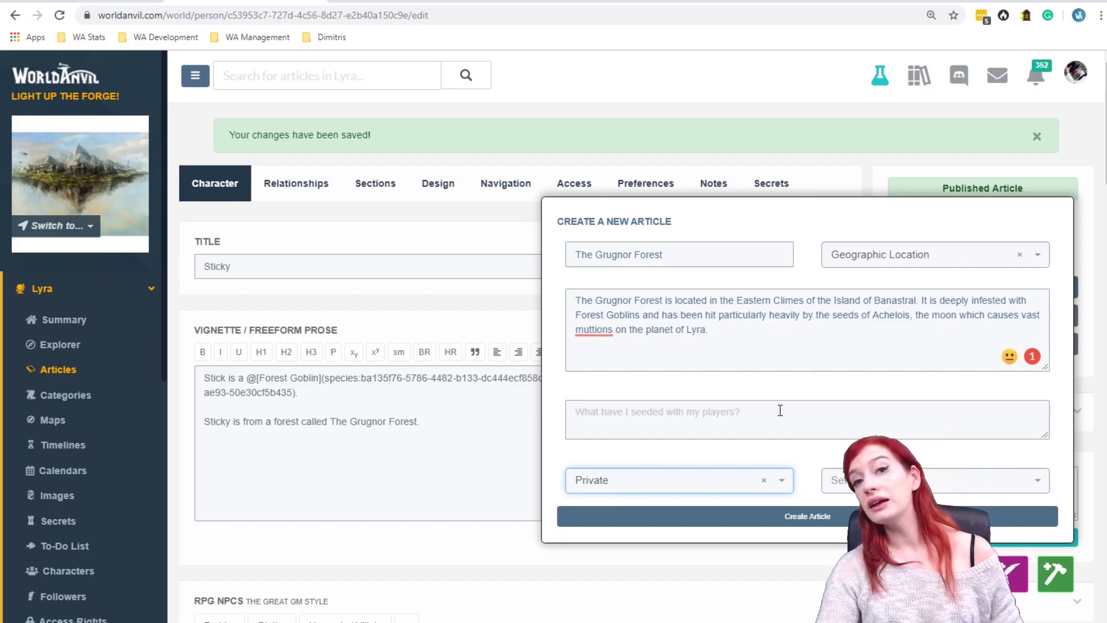
pyautogui.click(847, 480)
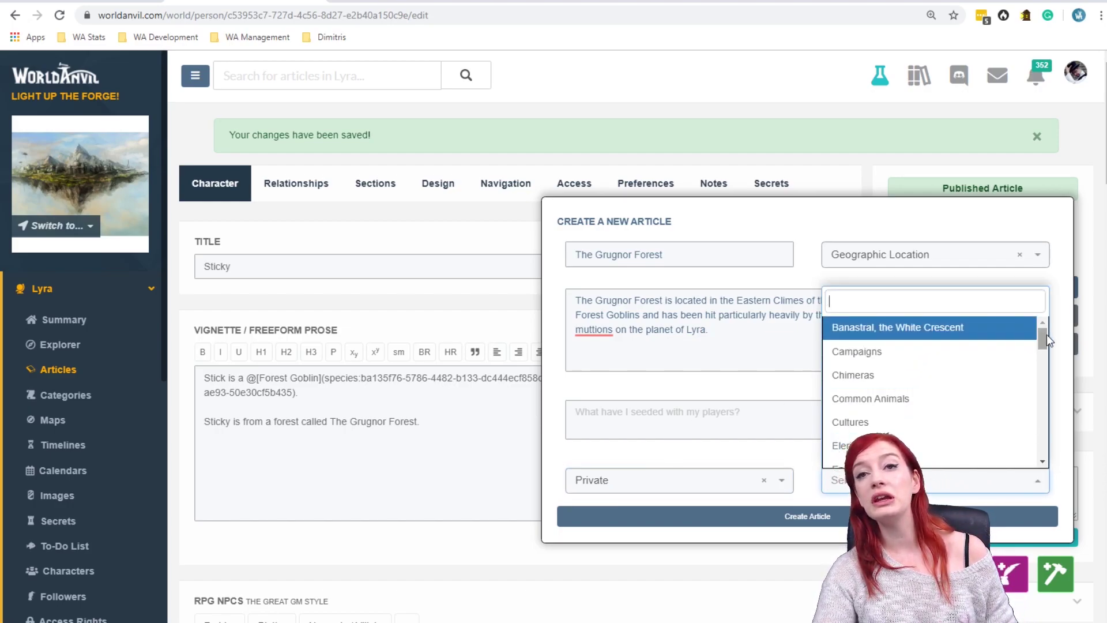
pyautogui.scroll(-3, 1048, 340)
pyautogui.click(941, 410)
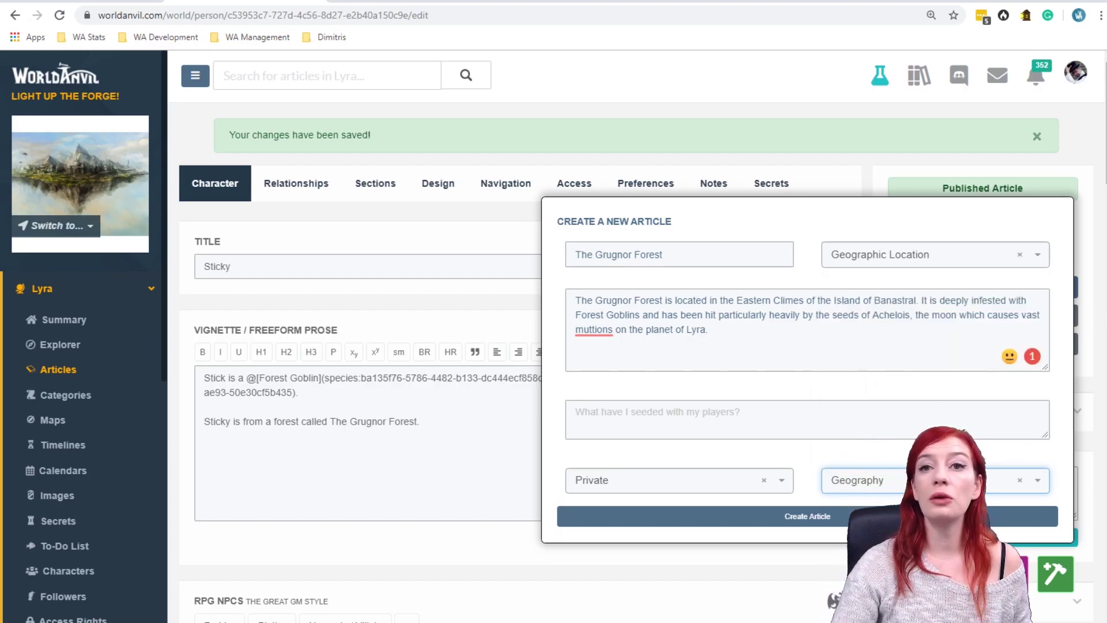
pyautogui.click(1046, 516)
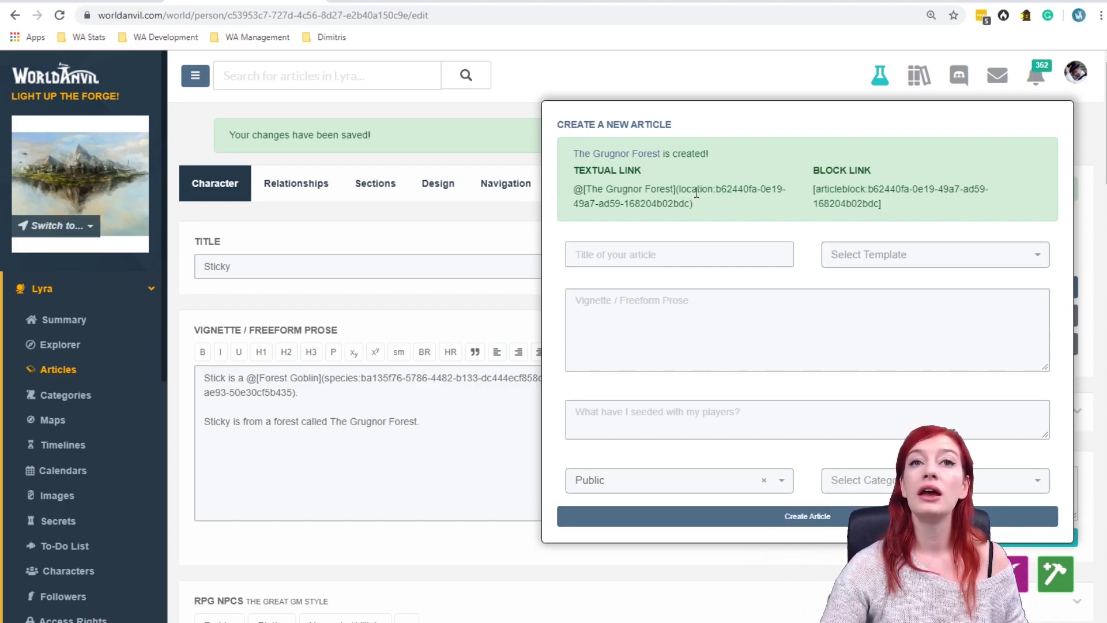
# Replace 'The Grugnor Forest.' in Sticky's vignette with the new article's textual link and save.
pyautogui.moveTo(715, 208); pyautogui.dragTo(578, 190)
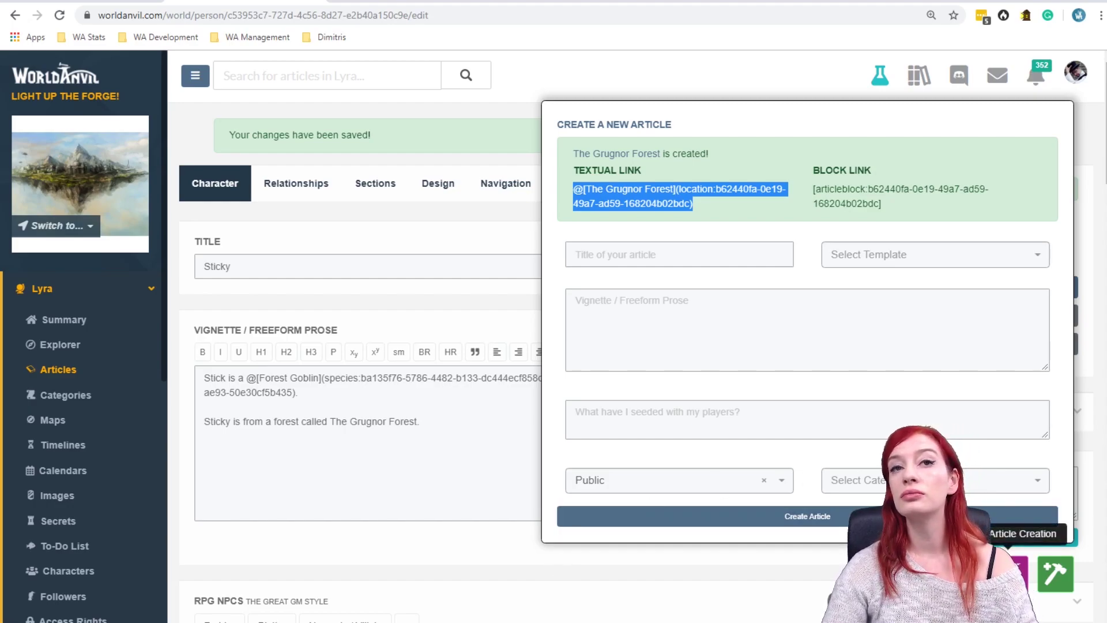
pyautogui.click(1016, 574)
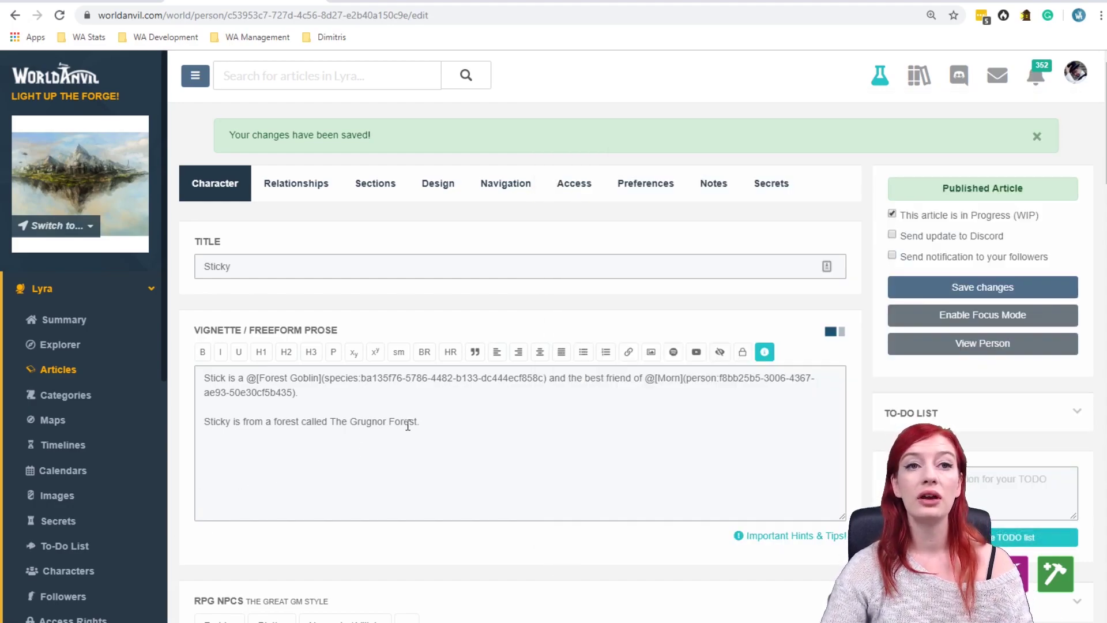
pyautogui.moveTo(422, 422); pyautogui.dragTo(334, 429)
pyautogui.hotkey('ctrl', 'v')
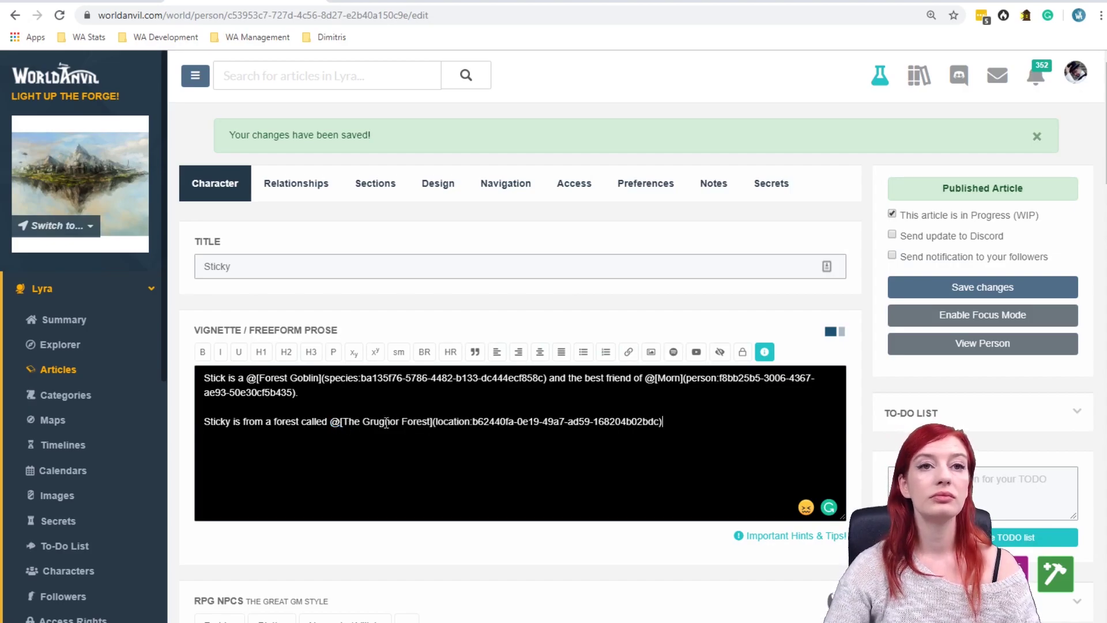
pyautogui.click(962, 291)
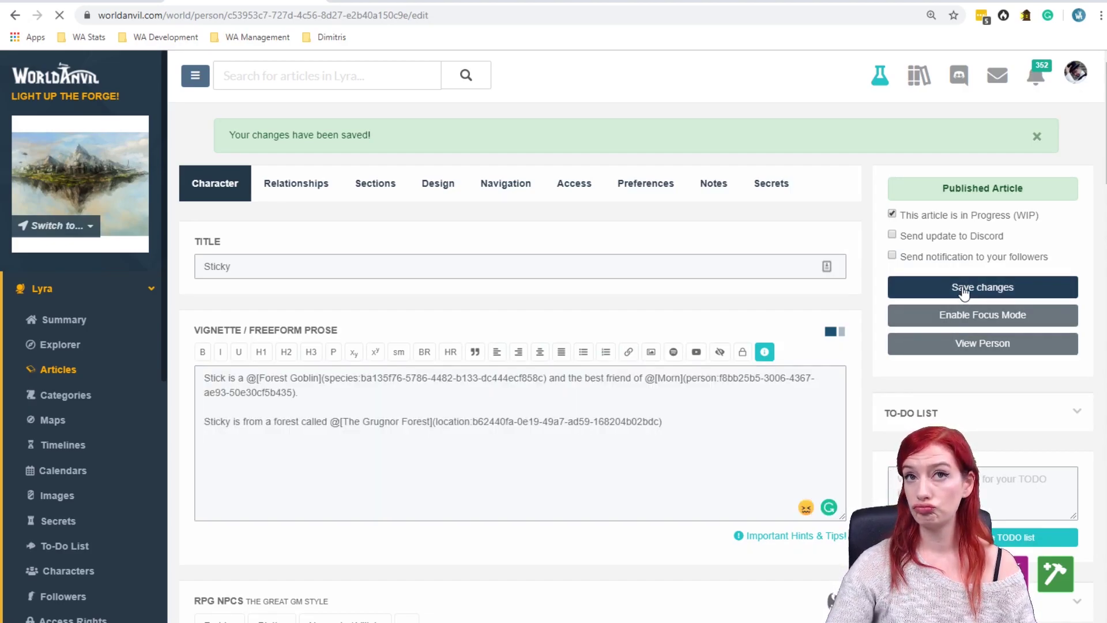
# View the published Sticky article and preview The Grugnor Forest link's description card.
pyautogui.click(982, 346)
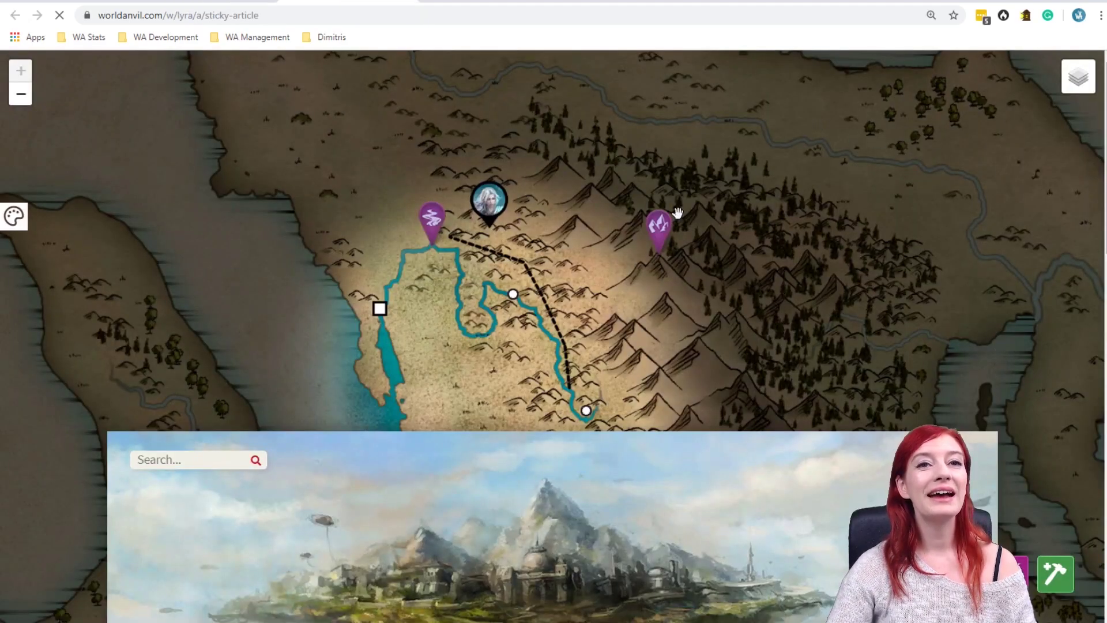
pyautogui.scroll(-10, 407, 432)
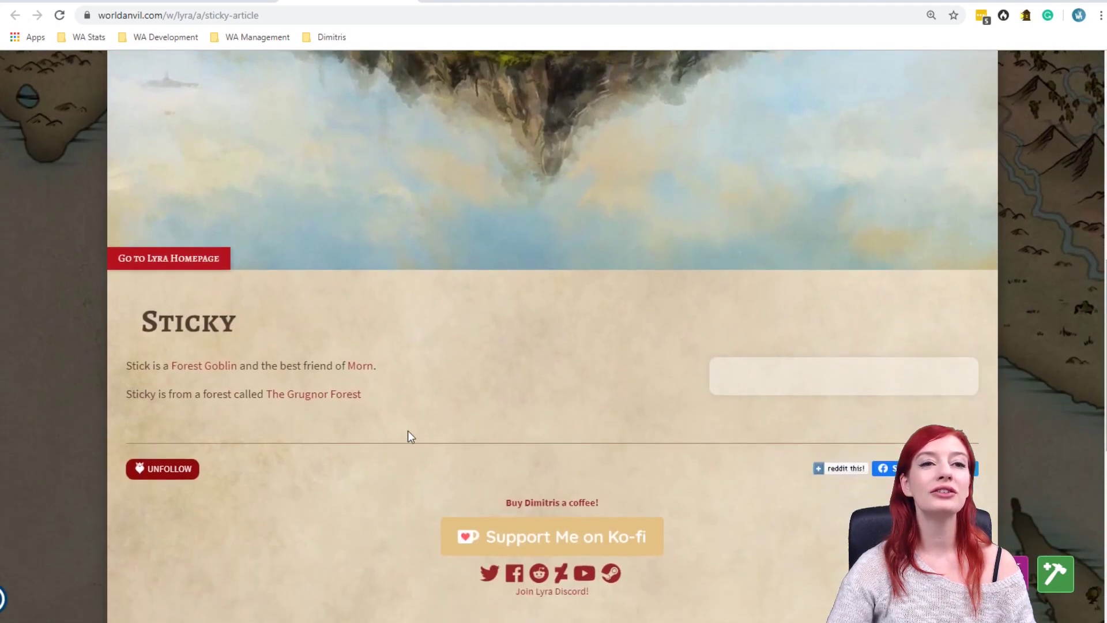
pyautogui.moveTo(287, 395)
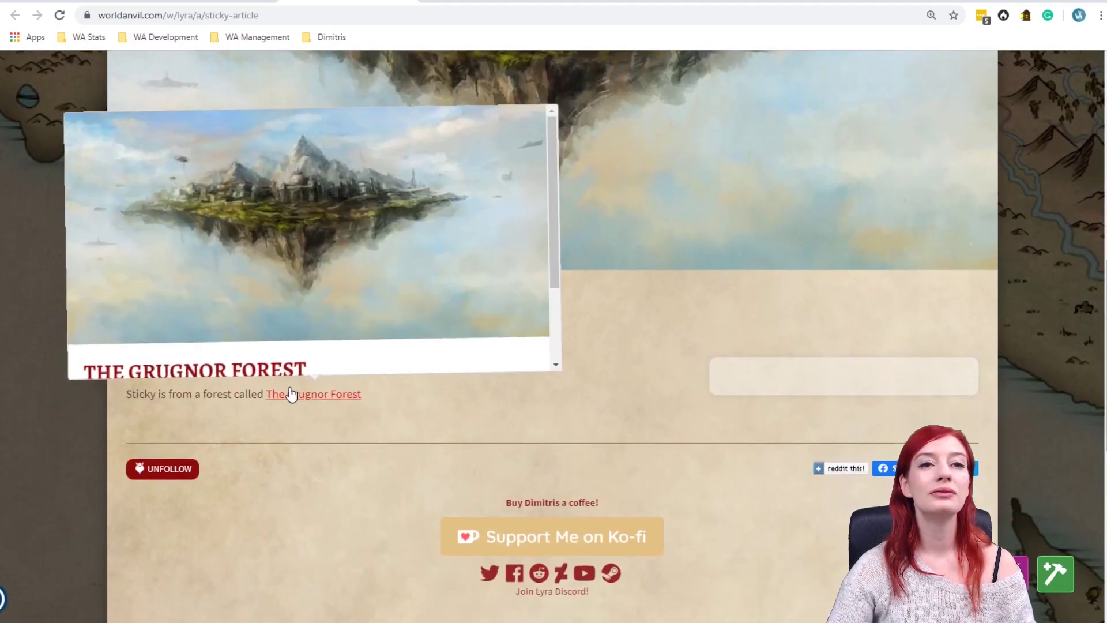
pyautogui.scroll(-2, 515, 149)
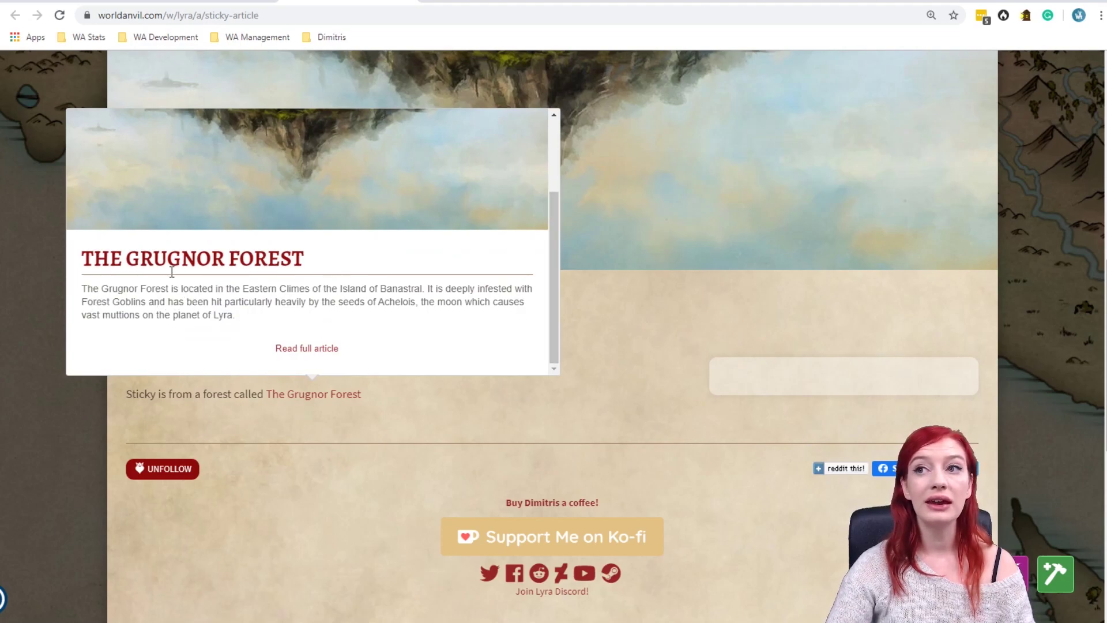